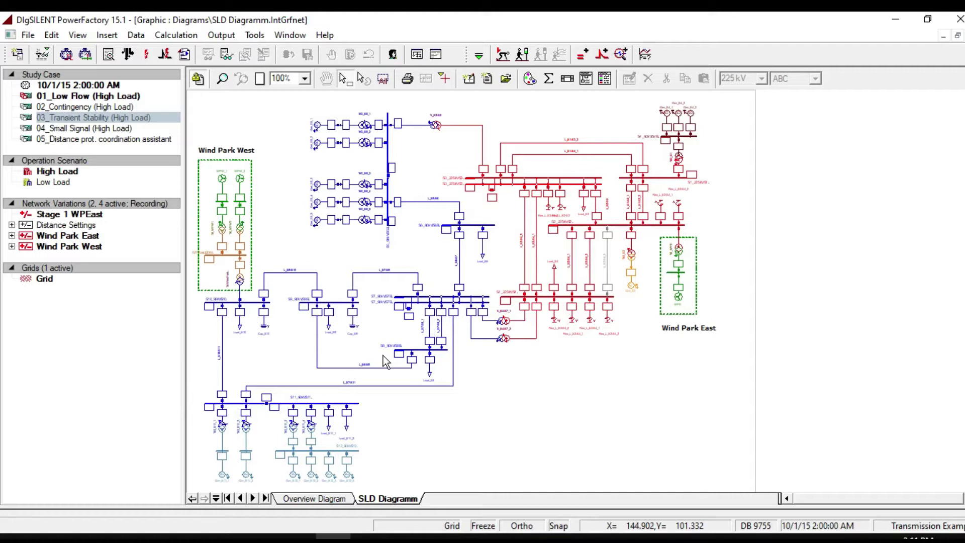
Bring up the Change Toolbox list of calculation toolboxes on the main toolbar.
mouse_move(395, 352)
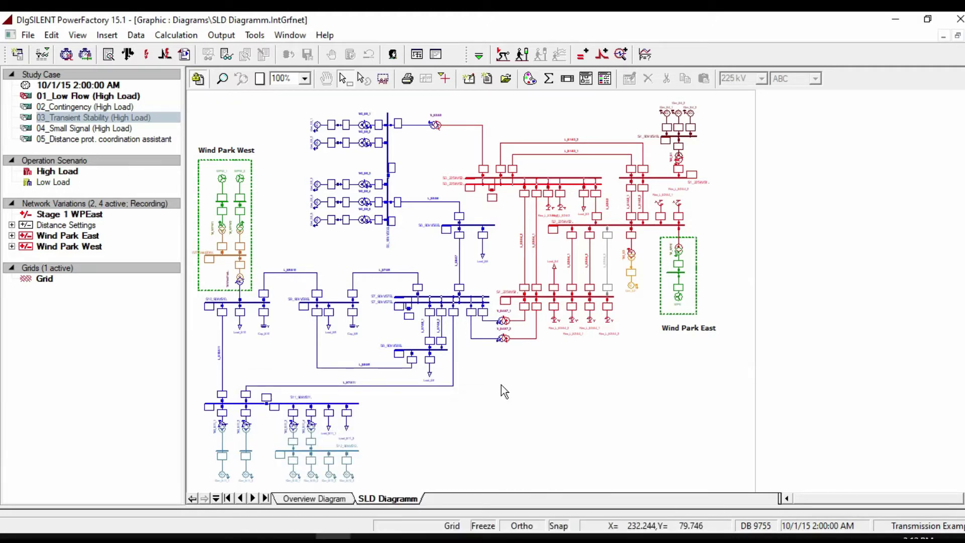
Switch to the RMS/EMT Simulation toolbox and try the initial-conditions method and network options, then close.
left_click(479, 56)
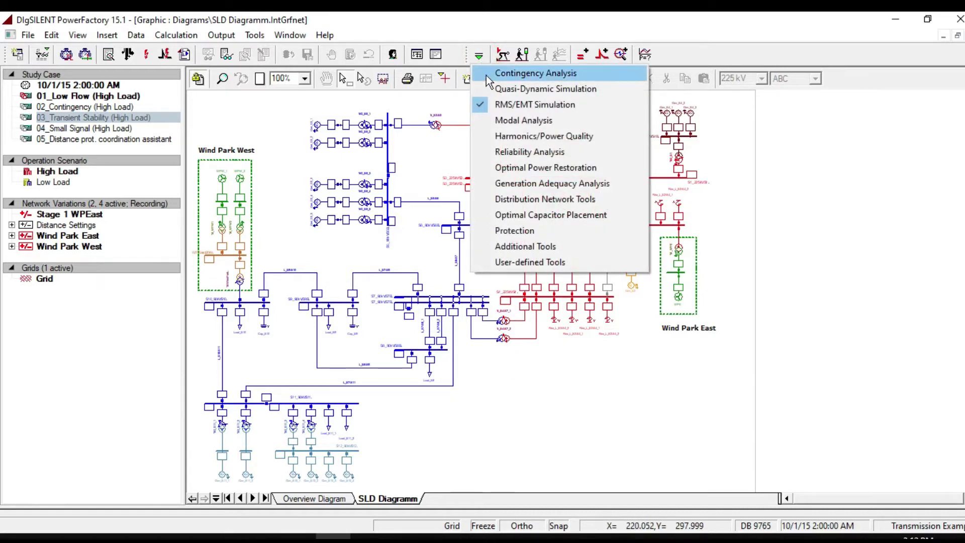
left_click(517, 104)
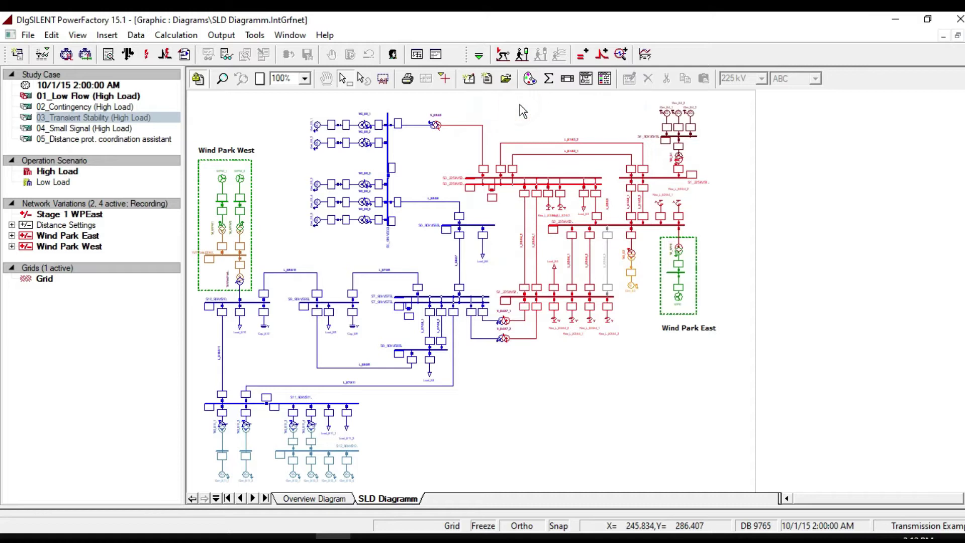
left_click(502, 53)
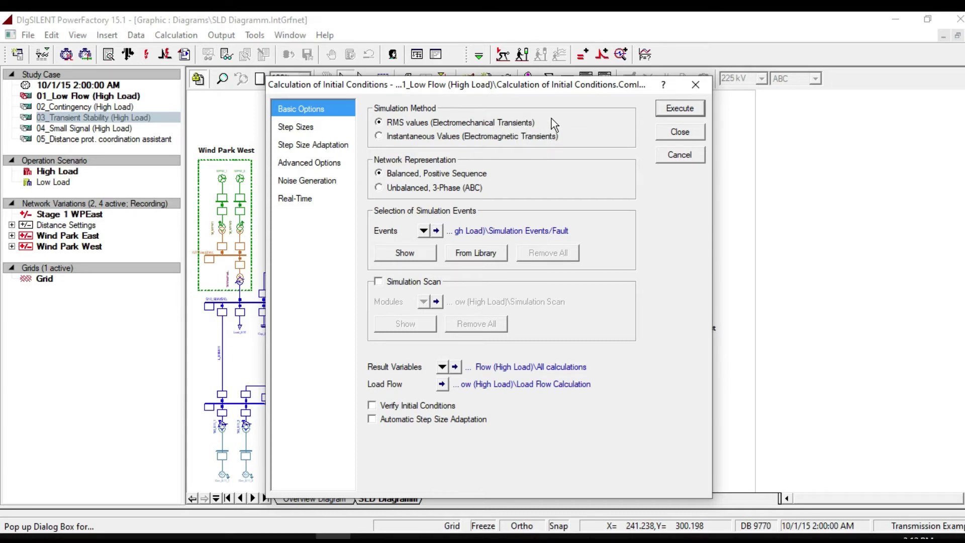
left_click(398, 188)
left_click(399, 176)
left_click(394, 137)
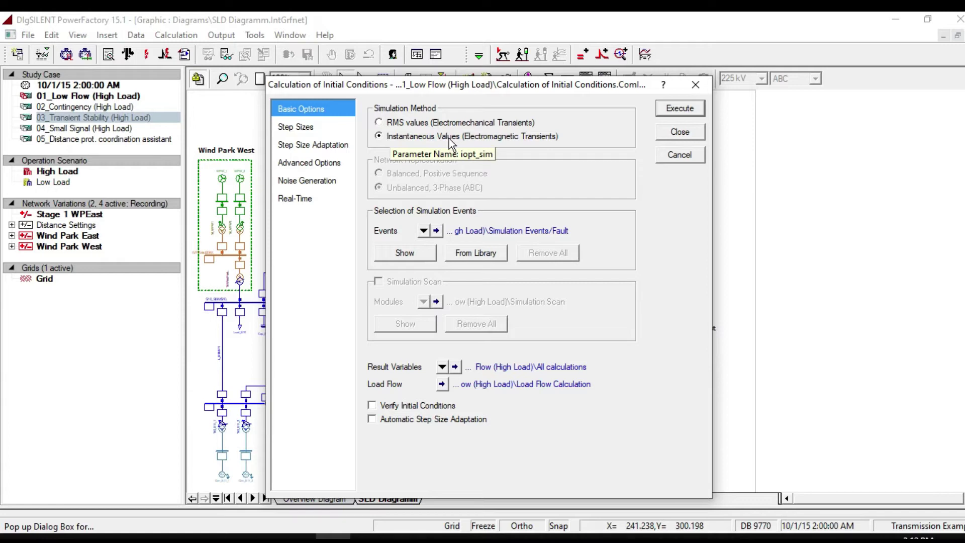
left_click(486, 123)
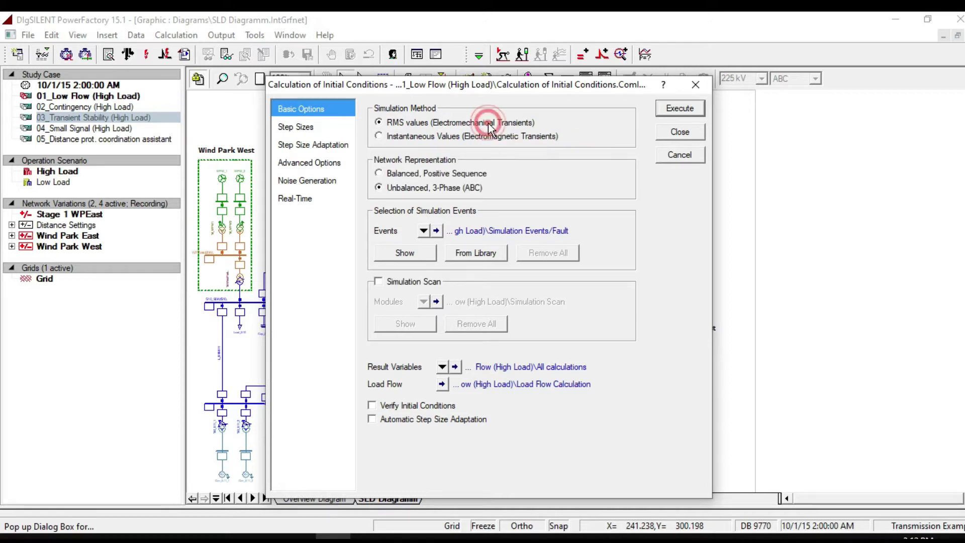
left_click(679, 133)
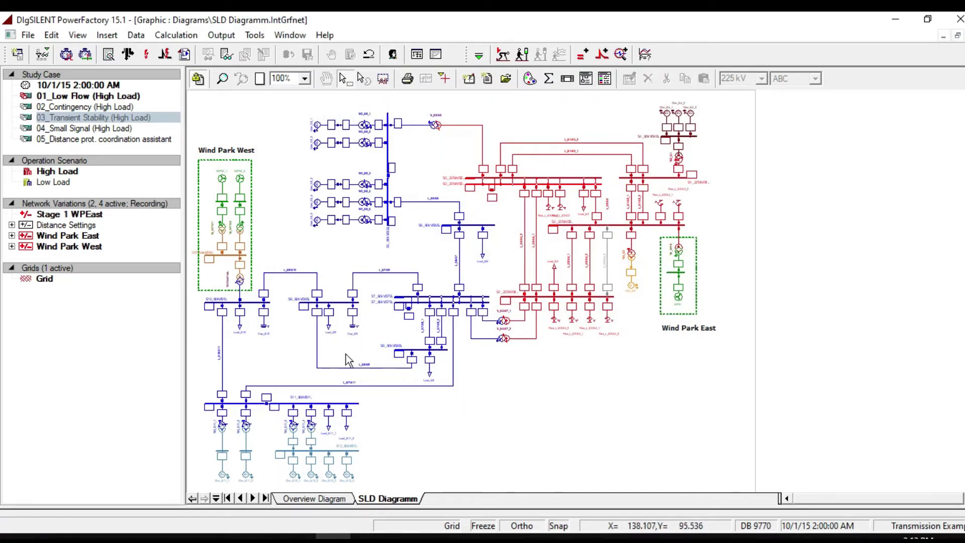
left_click(43, 53)
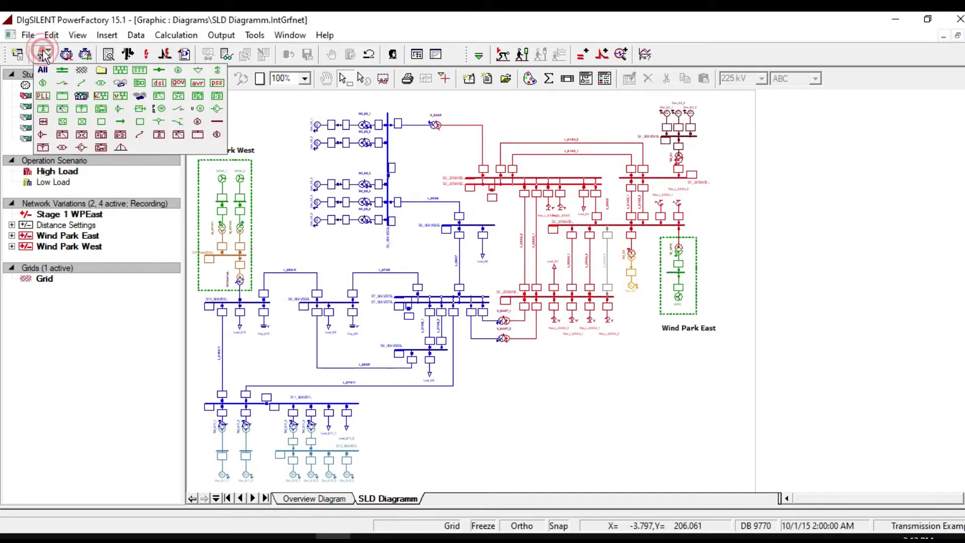
left_click(141, 85)
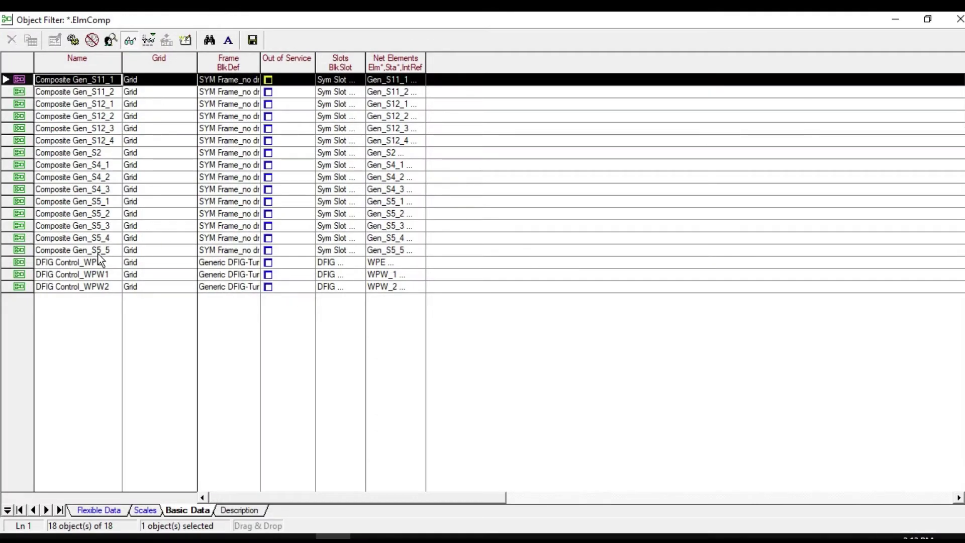
double_click(19, 178)
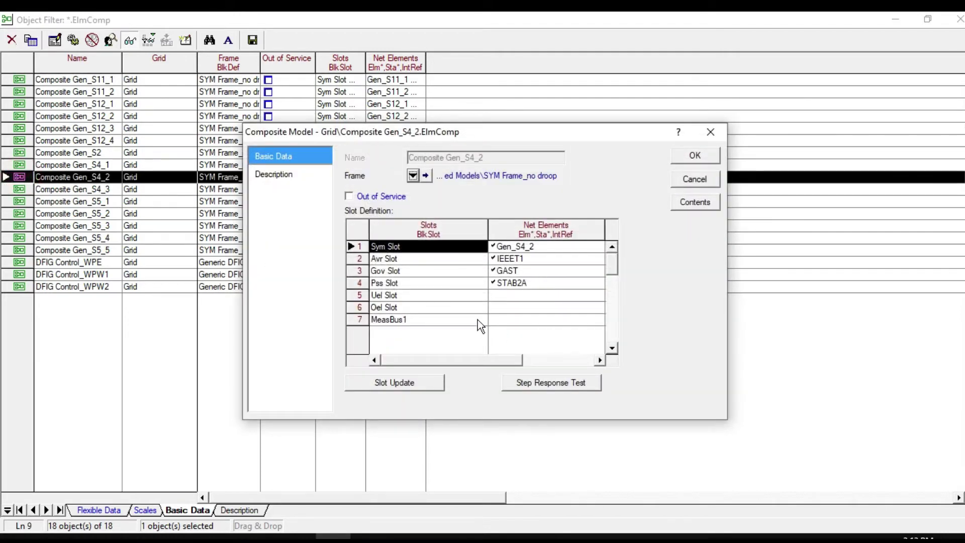
left_click(512, 258)
double_click(512, 259)
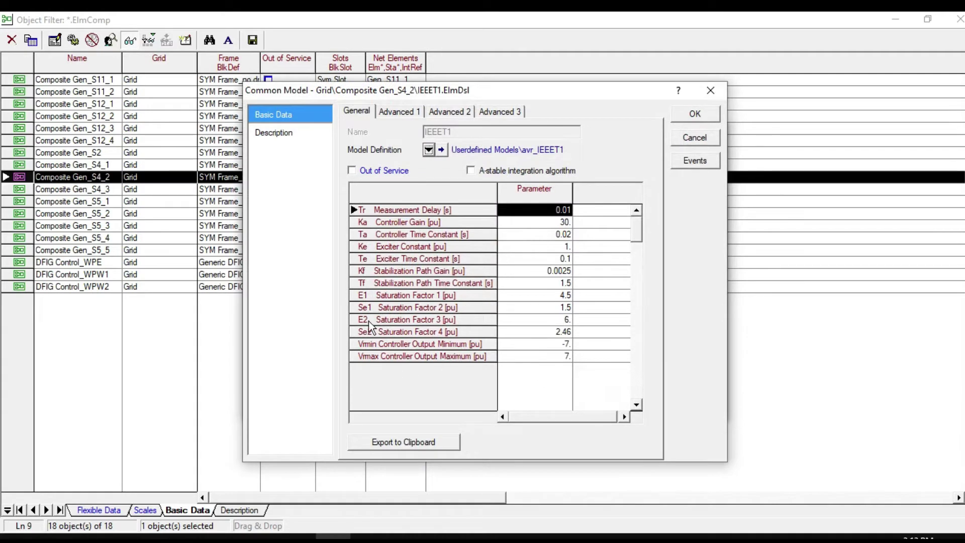
left_click(703, 138)
left_click(699, 179)
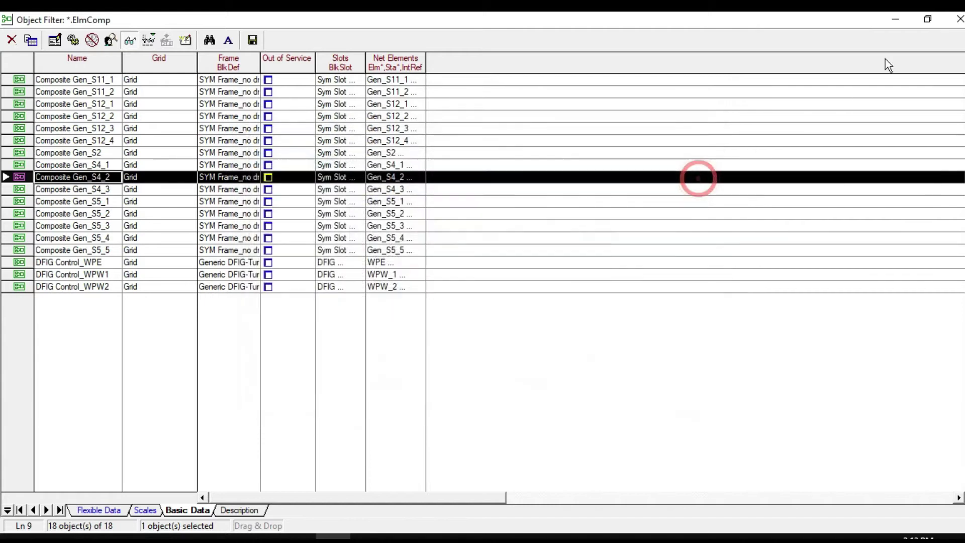
left_click(960, 19)
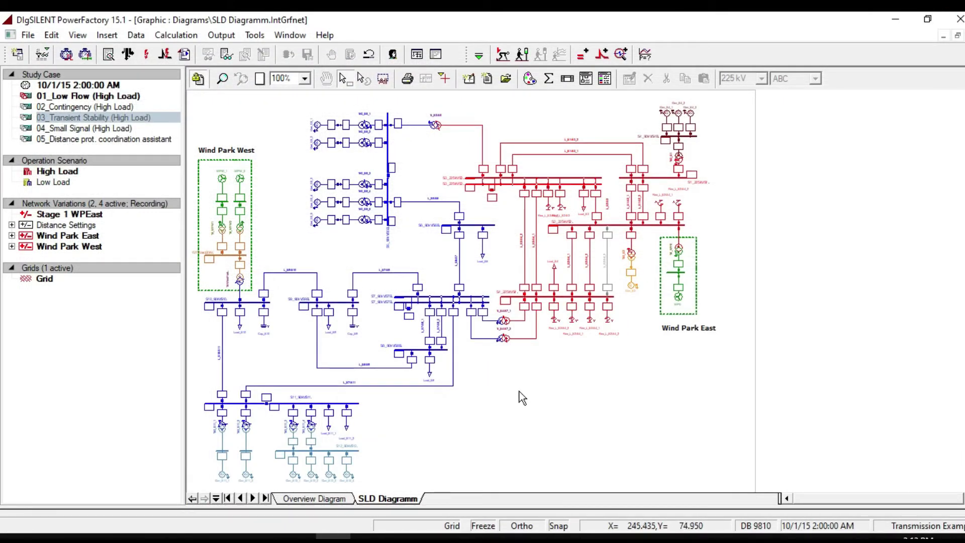
Open Gen_S12_4's data and view its plant model's GAST governor parameters, leaving them unchanged.
left_click(348, 475)
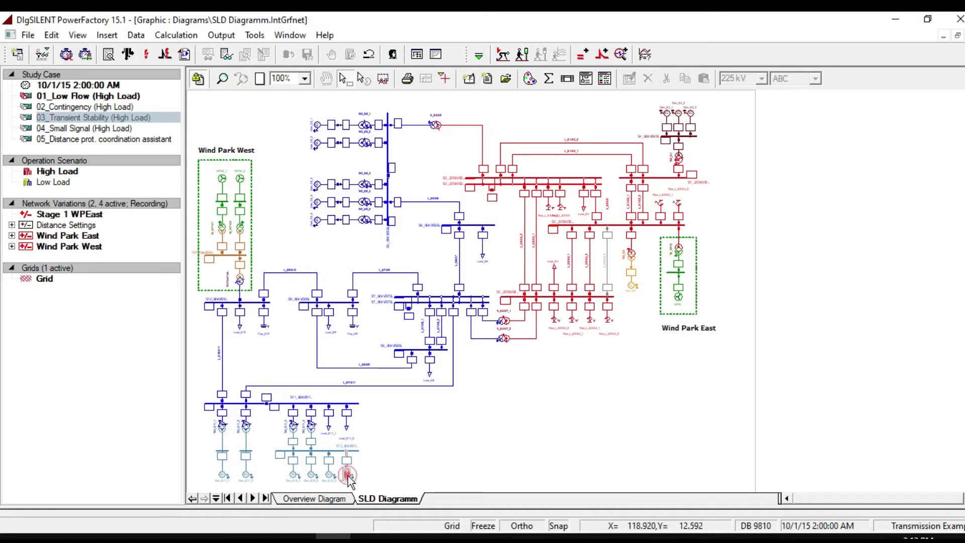
double_click(348, 477)
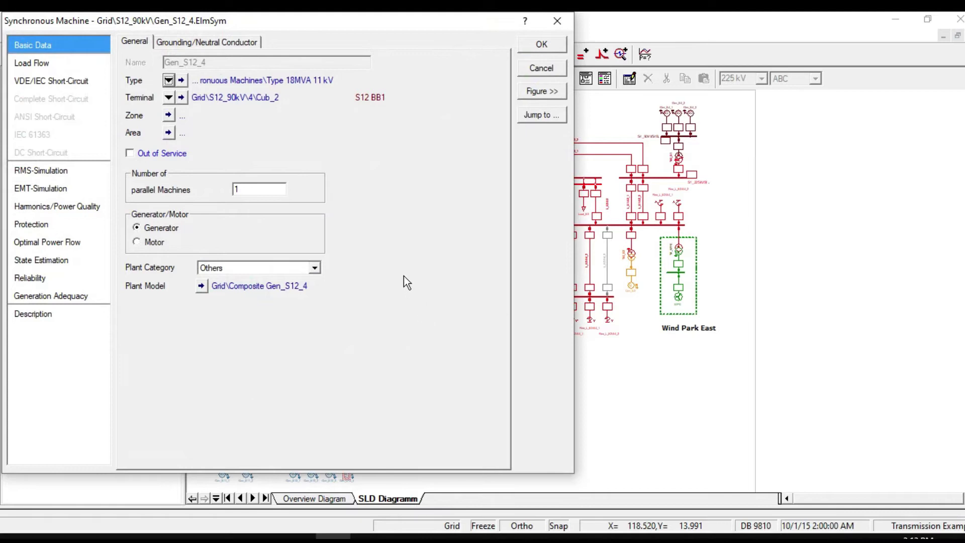
left_click(201, 286)
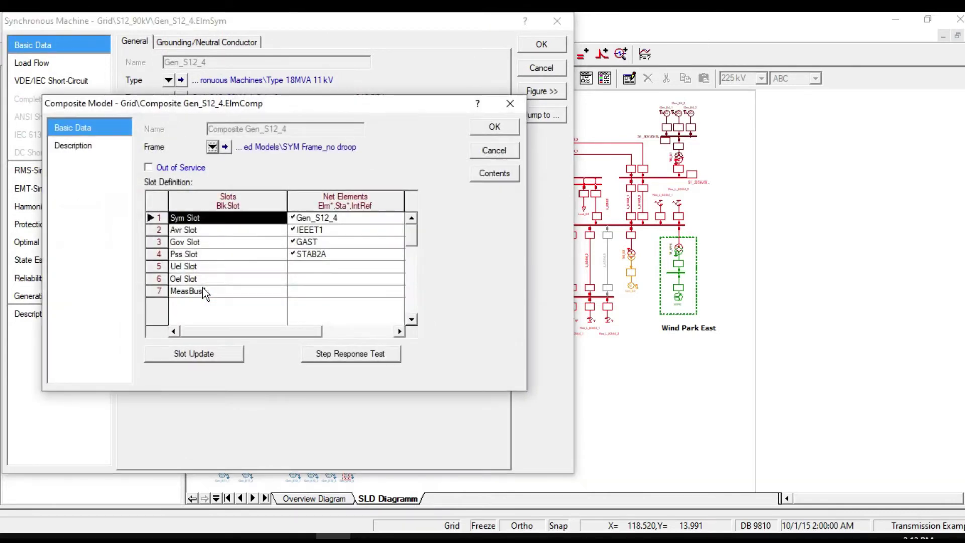
double_click(308, 244)
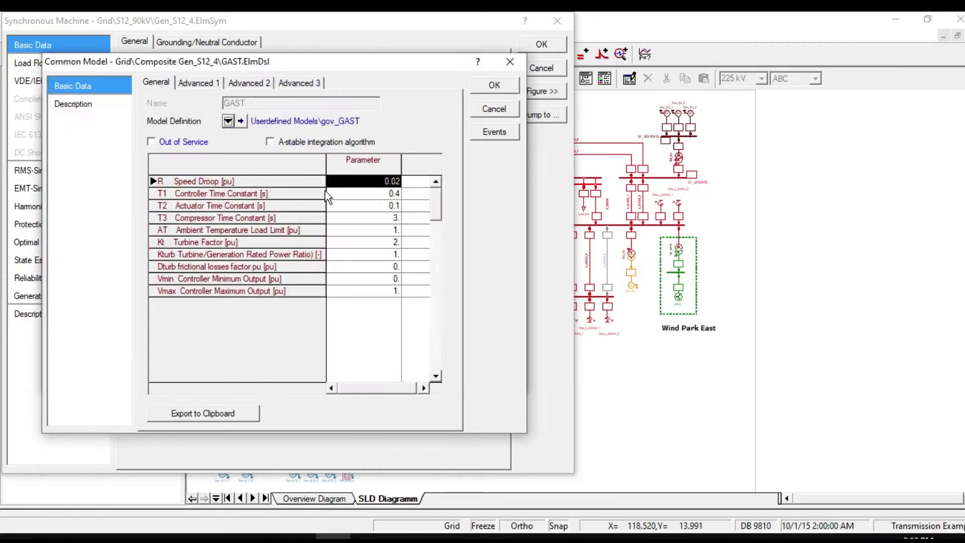
left_click(509, 61)
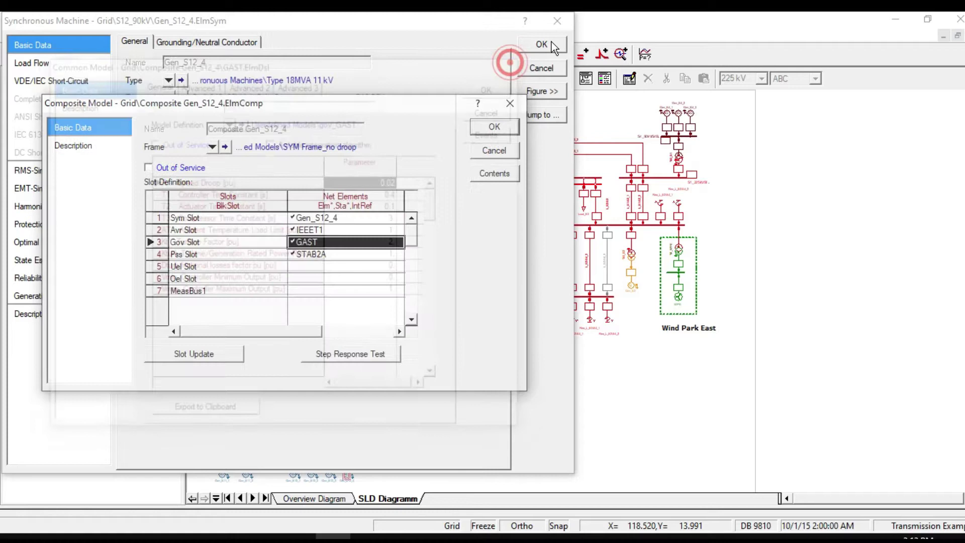
left_click(509, 103)
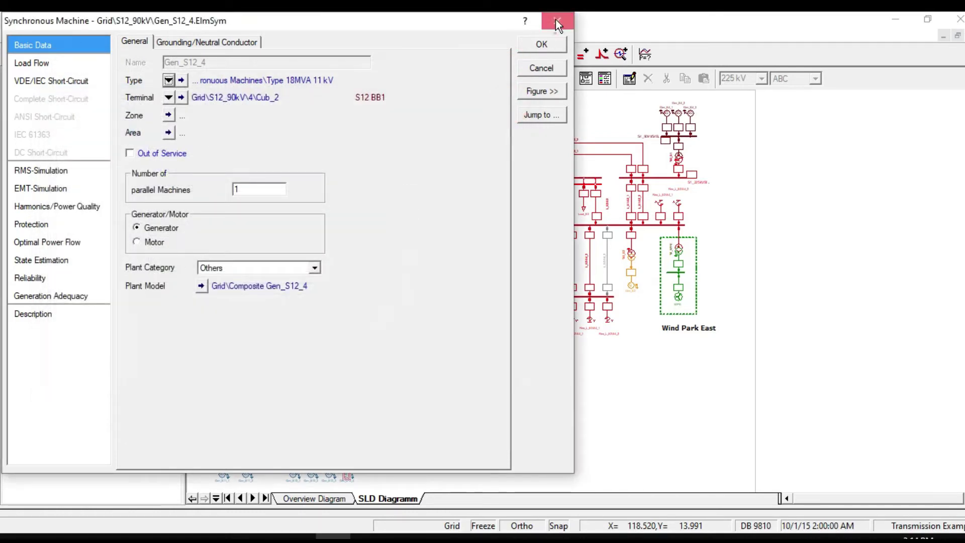
Close Gen_S12_4's dialog, execute a load flow, and bring up Calculation of Initial Conditions.
left_click(556, 21)
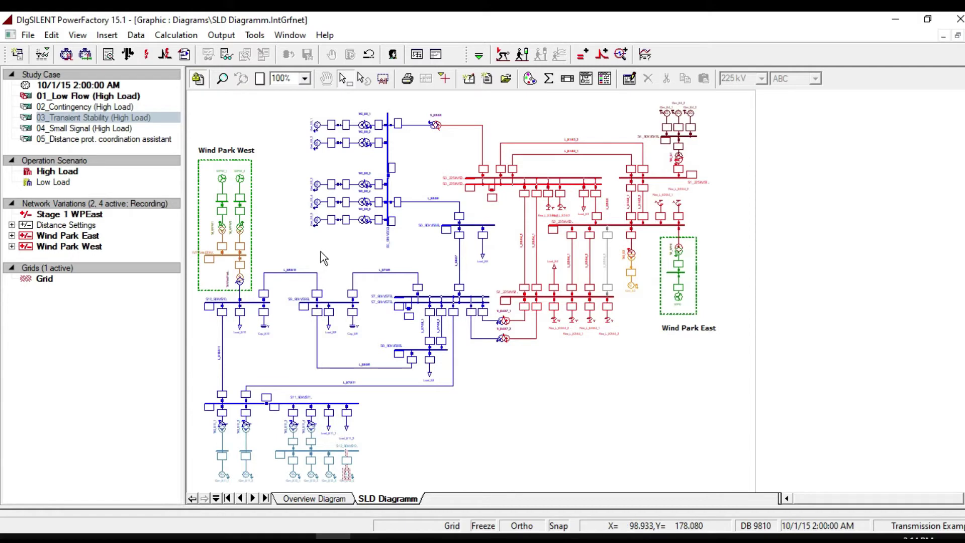
left_click(129, 55)
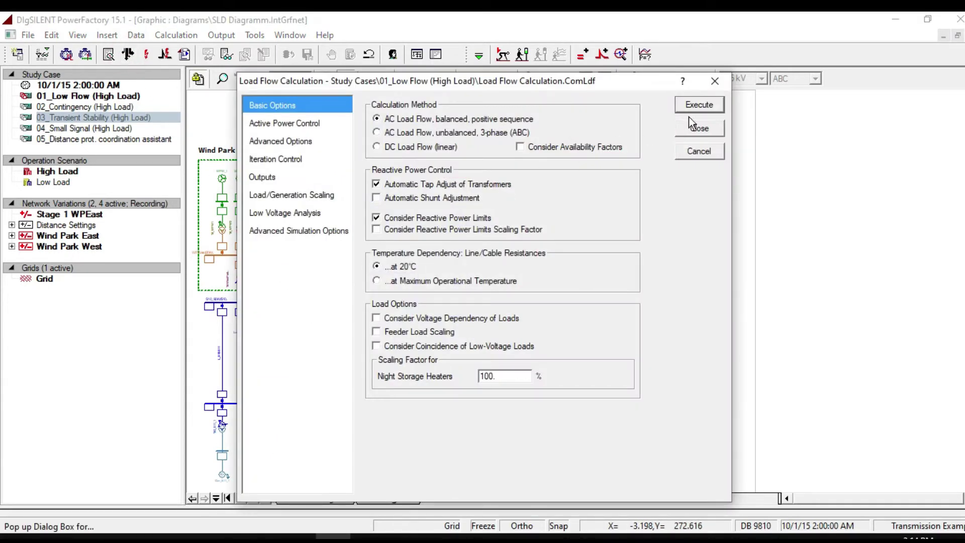
left_click(699, 105)
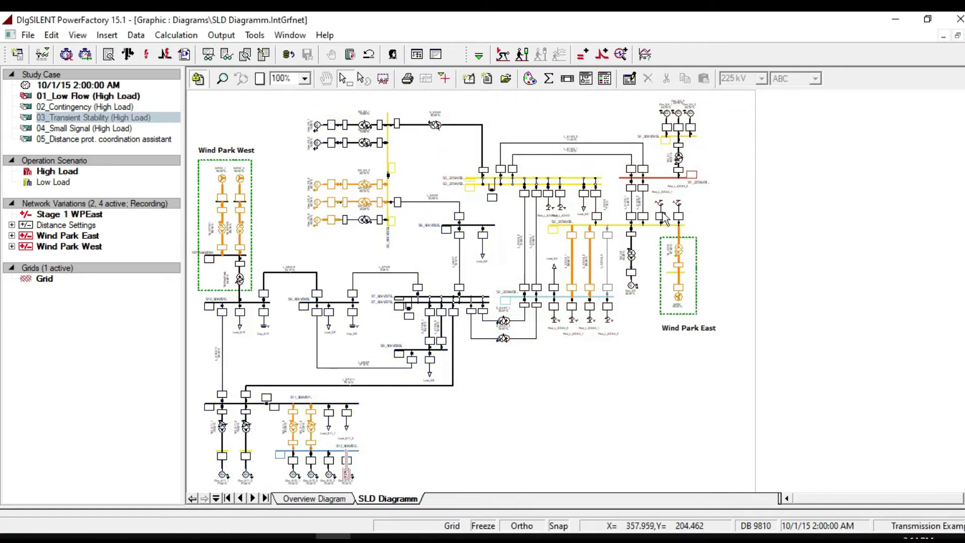
left_click(502, 55)
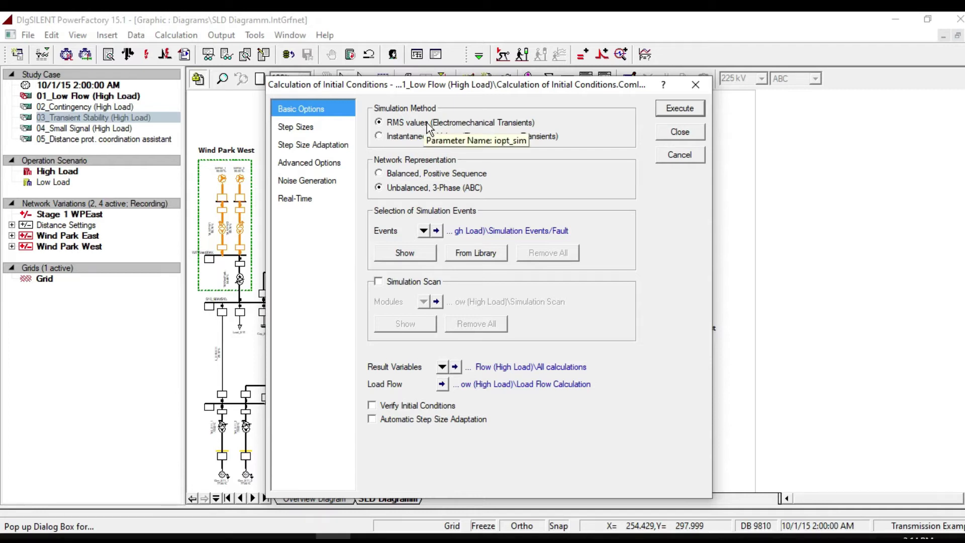
Use balanced positive sequence, review step size, advanced and noise options, and calculate initial conditions.
left_click(407, 173)
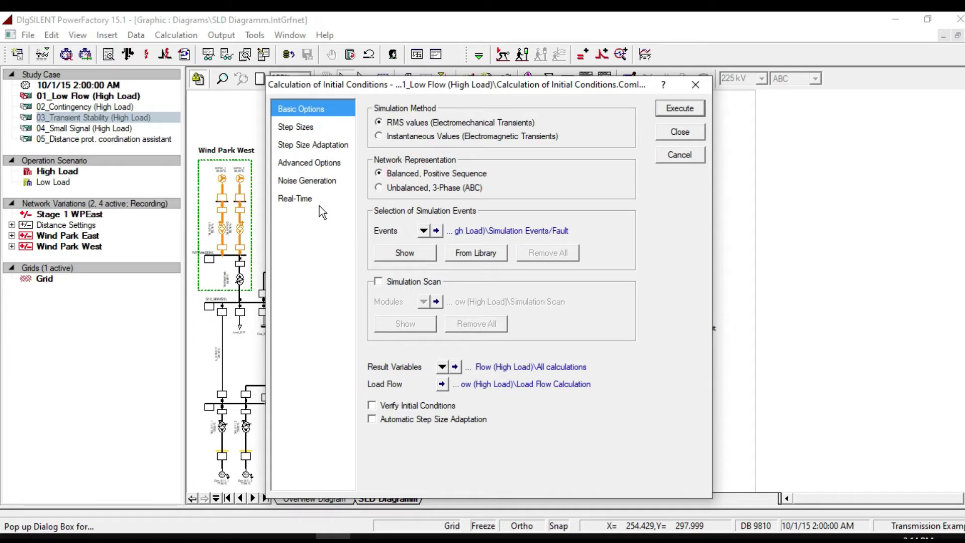
left_click(307, 131)
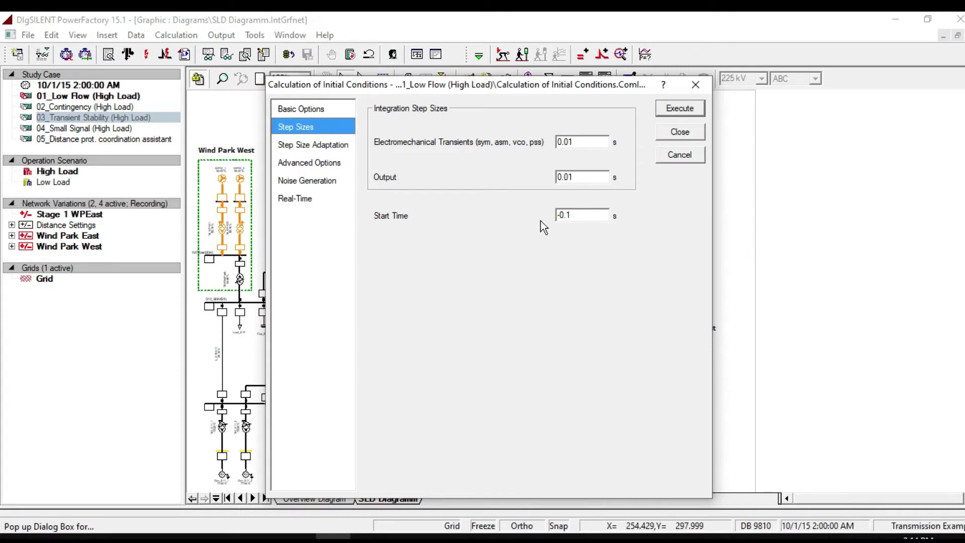
left_click(332, 145)
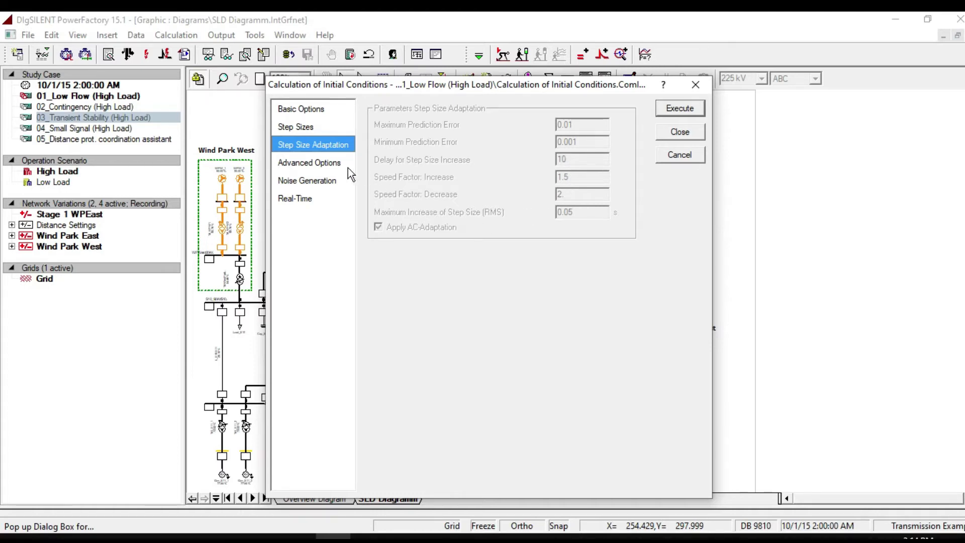
left_click(334, 164)
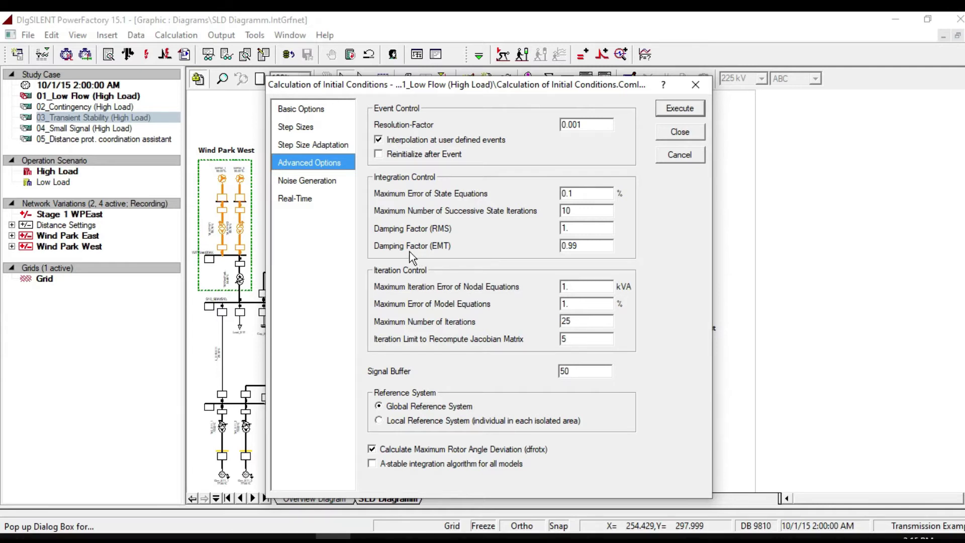
left_click(315, 184)
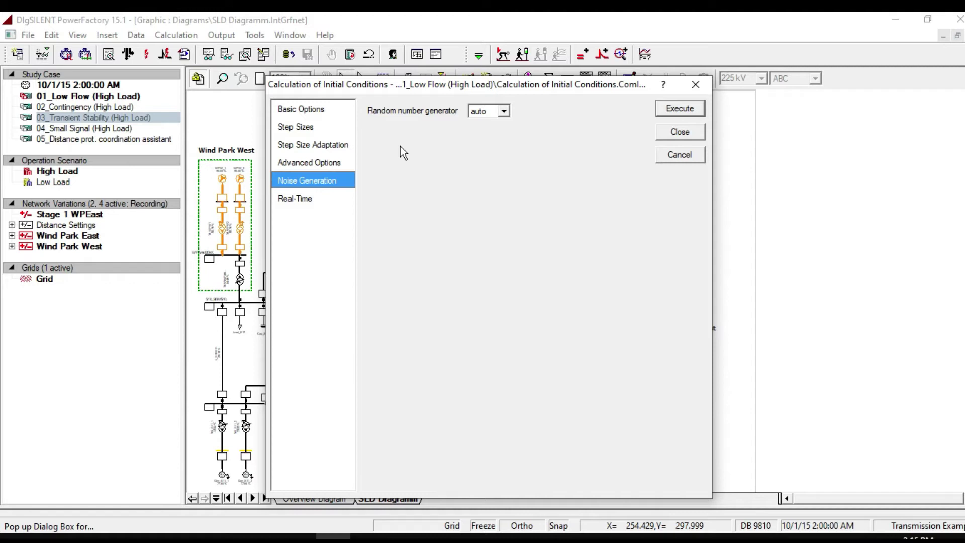
left_click(503, 112)
left_click(321, 162)
left_click(299, 127)
left_click(321, 107)
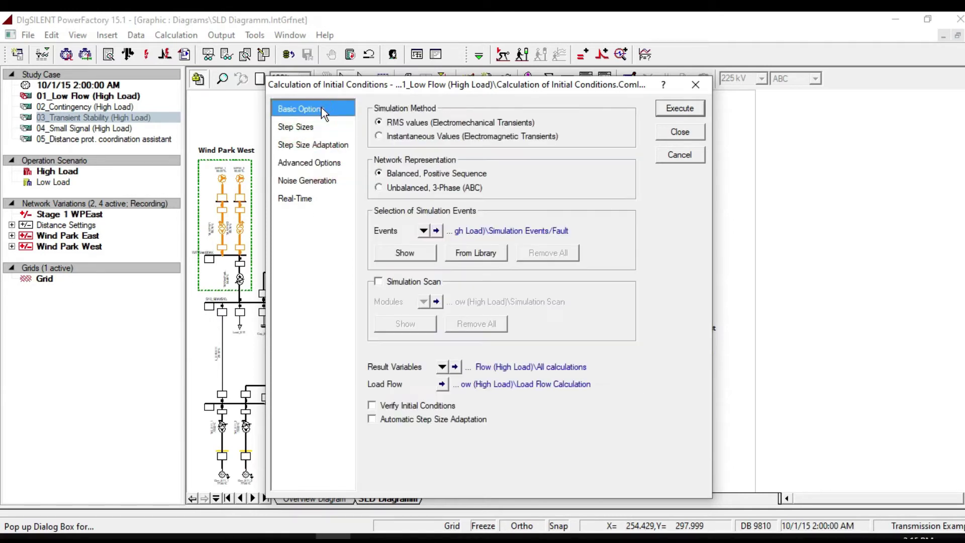
left_click(679, 110)
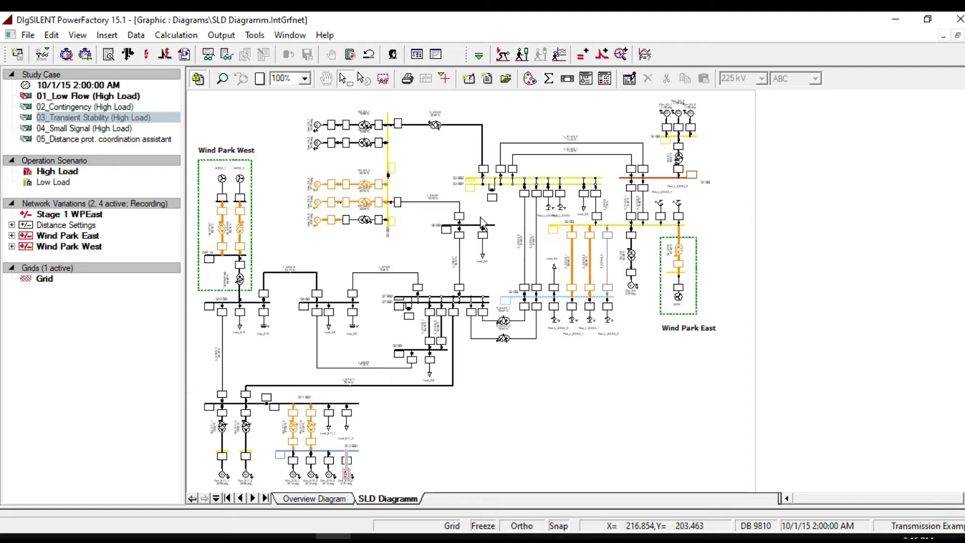
Define a short-circuit event on L_S2-S4_1, enabling short-circuits on its RMS-Simulation page.
left_click(573, 265)
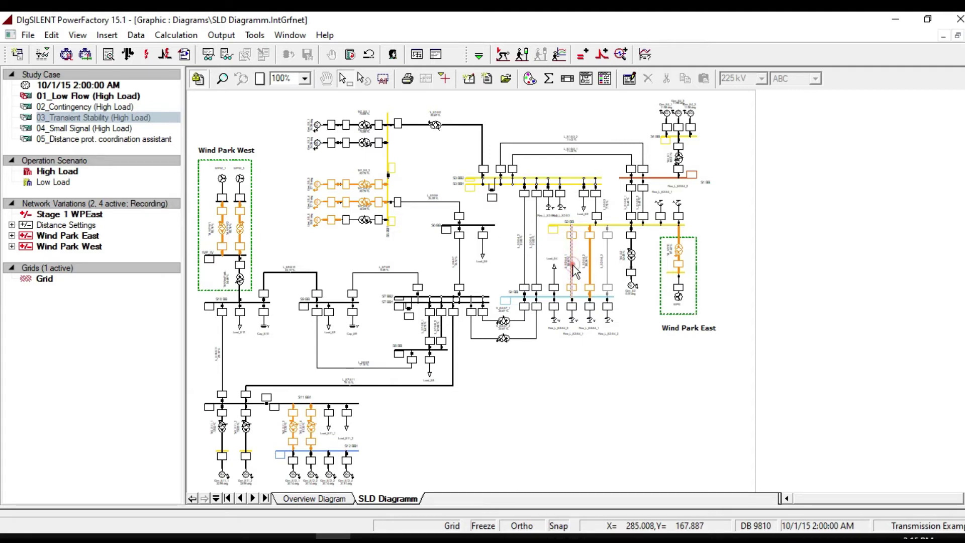
right_click(575, 272)
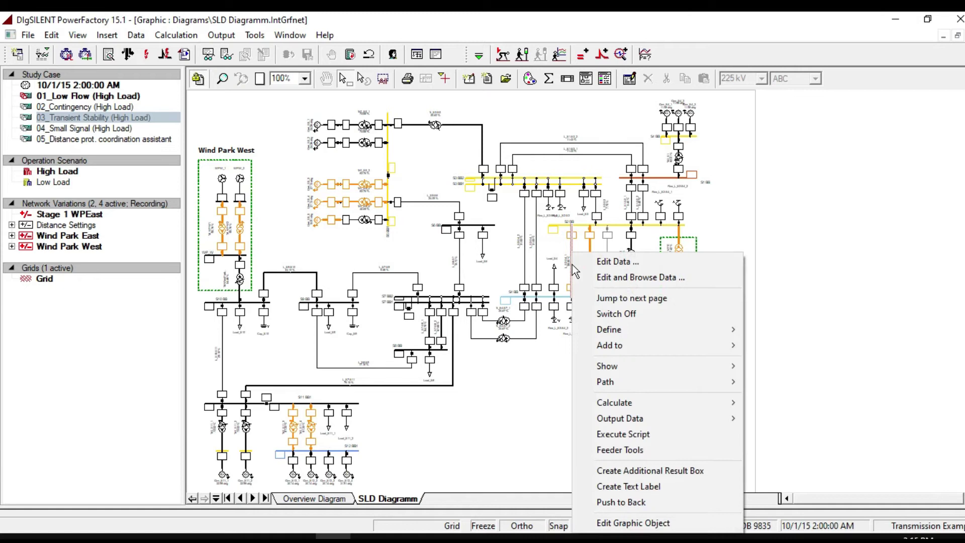
mouse_move(605, 329)
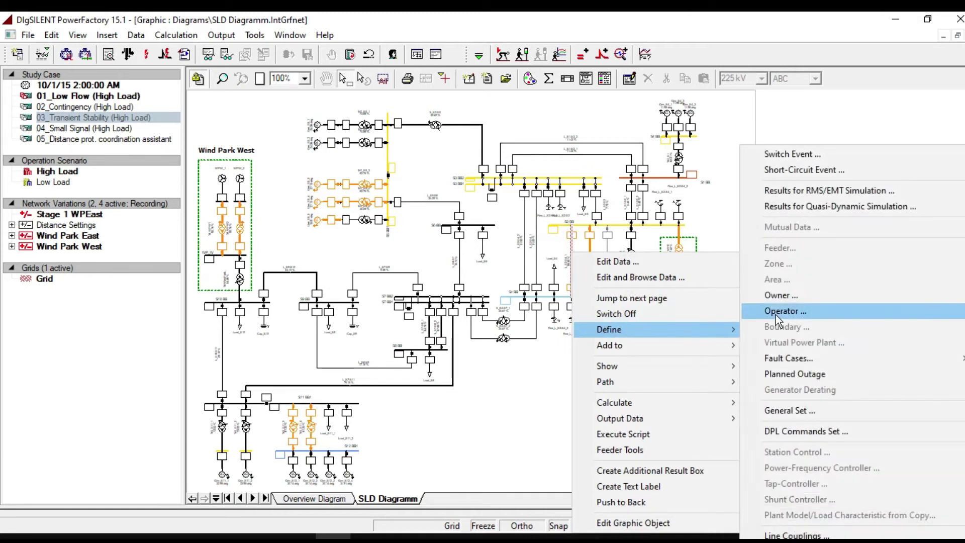
left_click(799, 170)
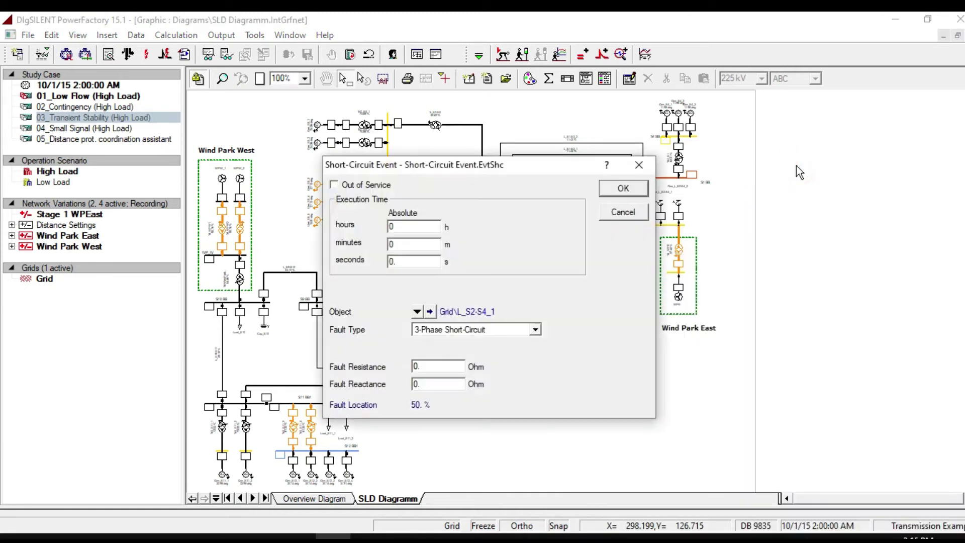
left_click(429, 311)
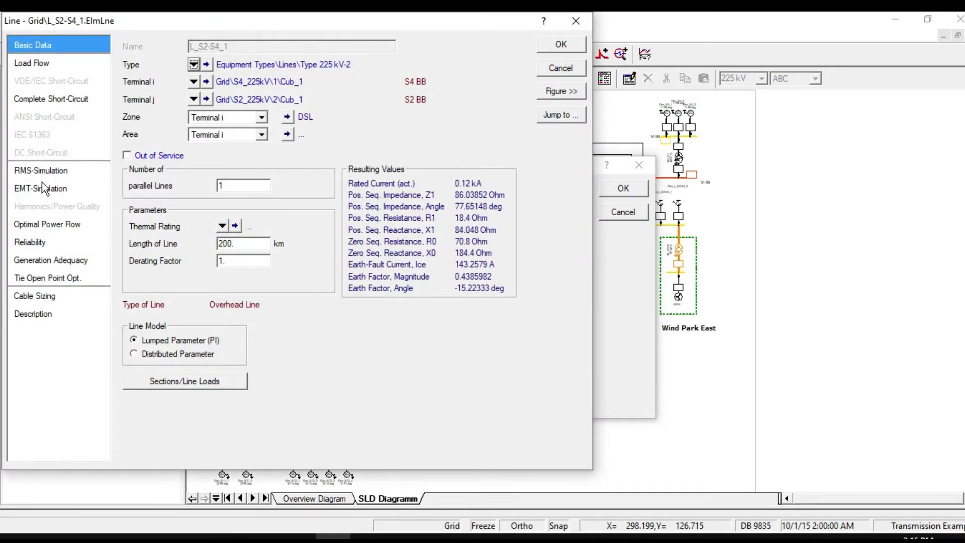
left_click(31, 173)
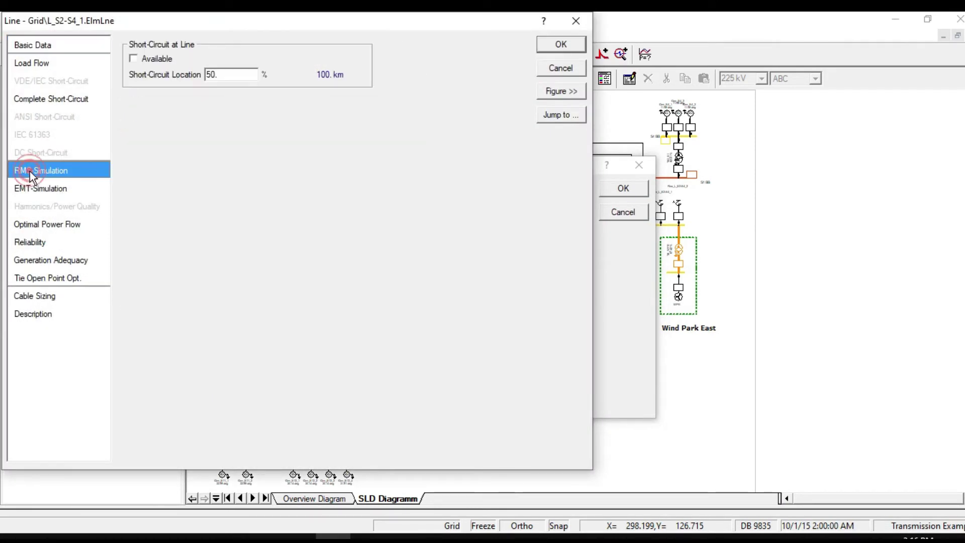
left_click(148, 59)
left_click(566, 45)
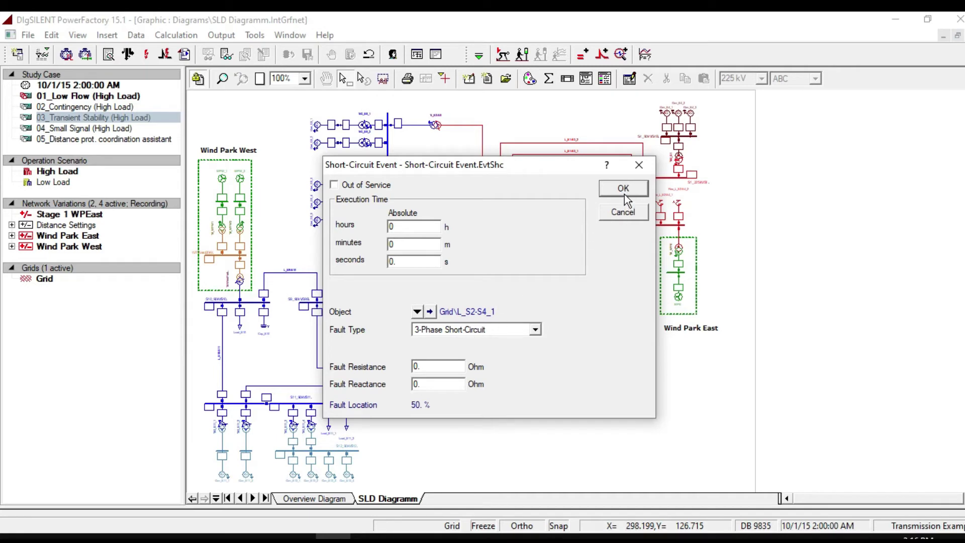
left_click(623, 192)
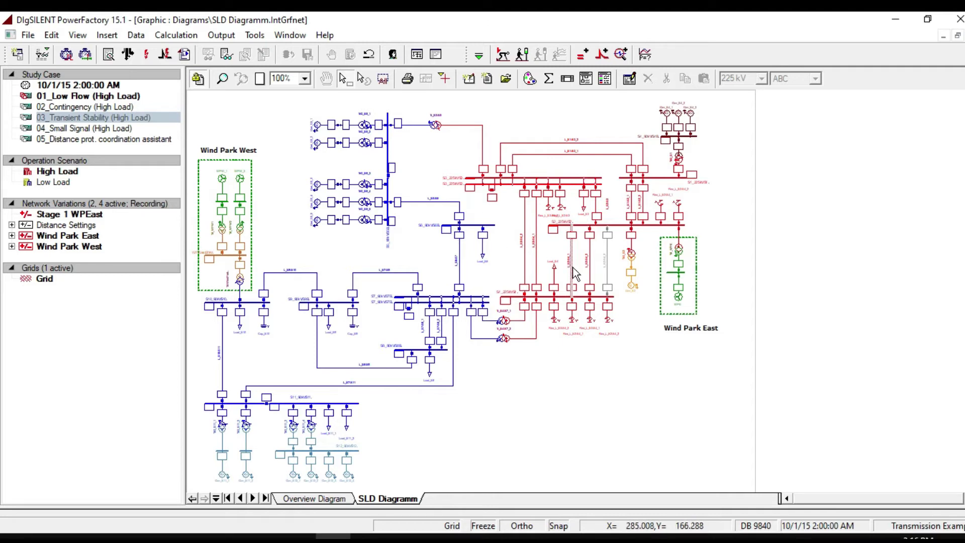
Define a switch event that opens all phases of line L_S2-S4_1 at 0.1 s.
right_click(571, 270)
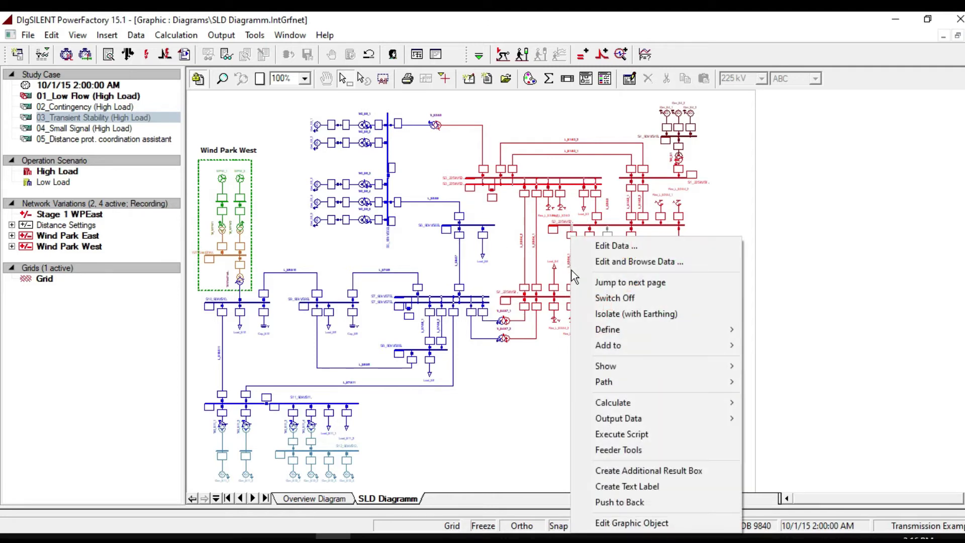
mouse_move(663, 330)
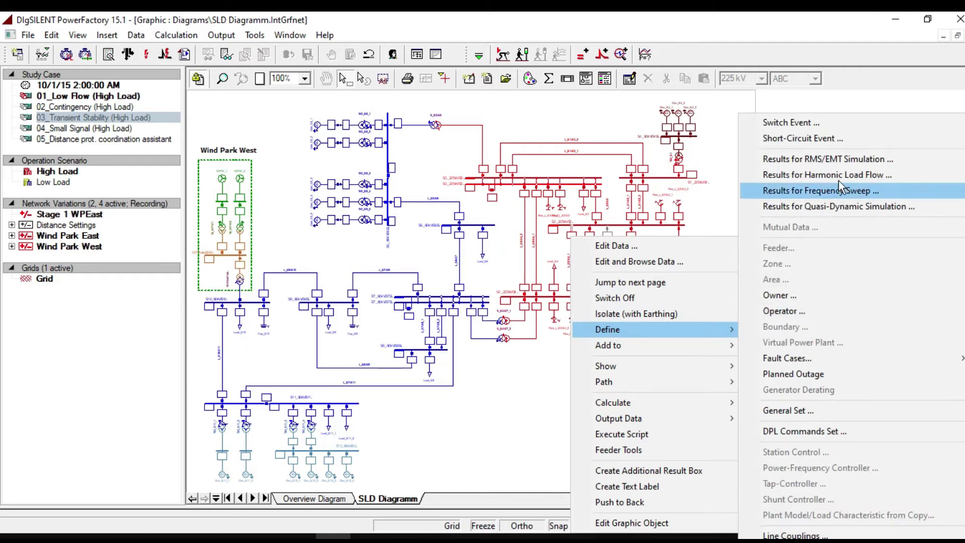
left_click(800, 130)
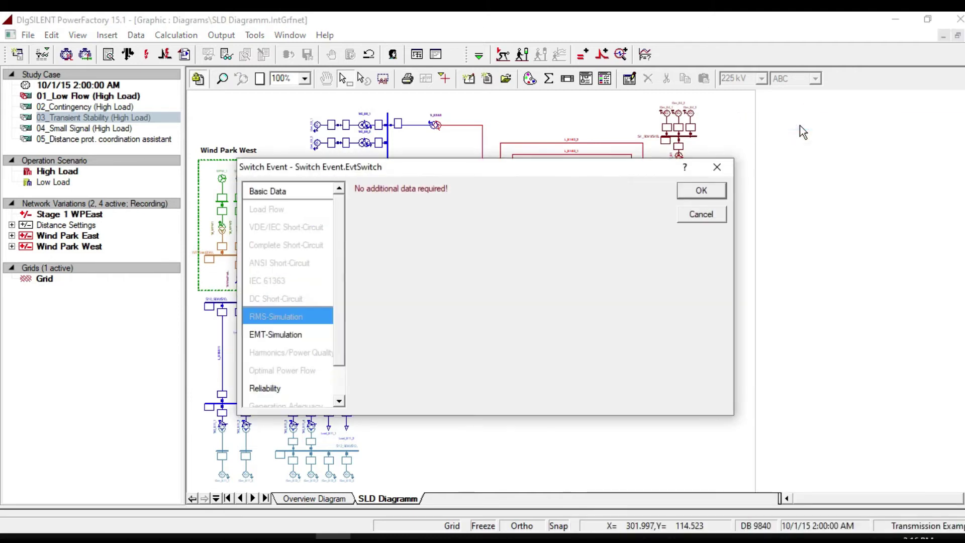
left_click(307, 190)
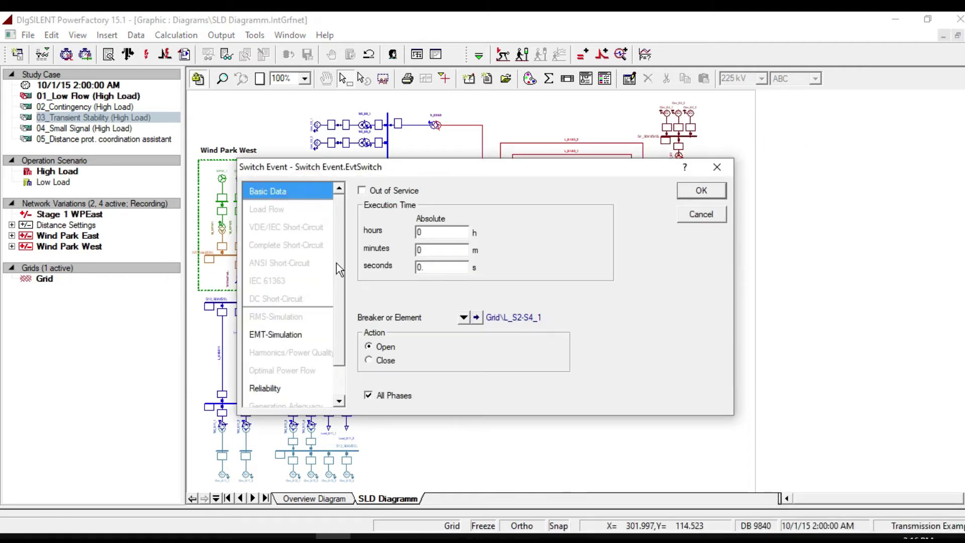
left_click(440, 266)
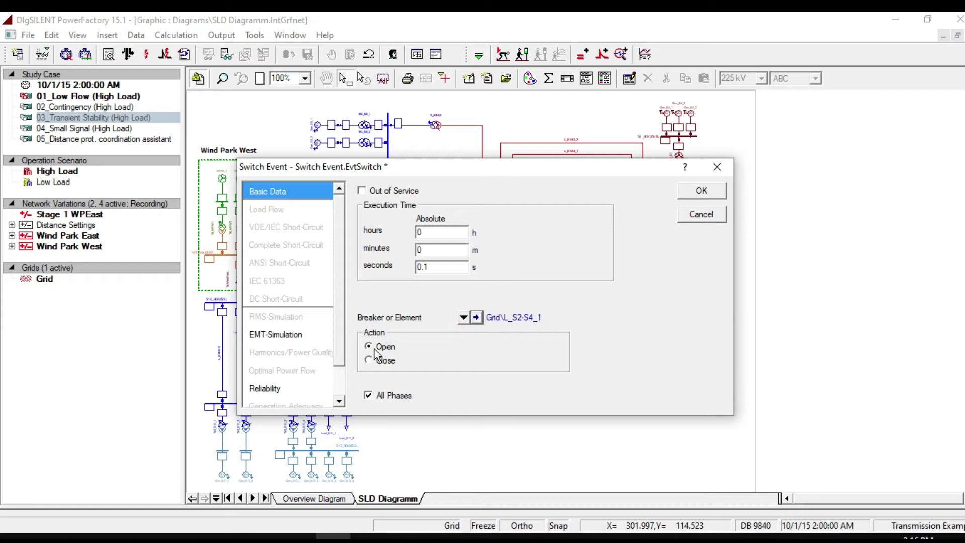
left_click(705, 194)
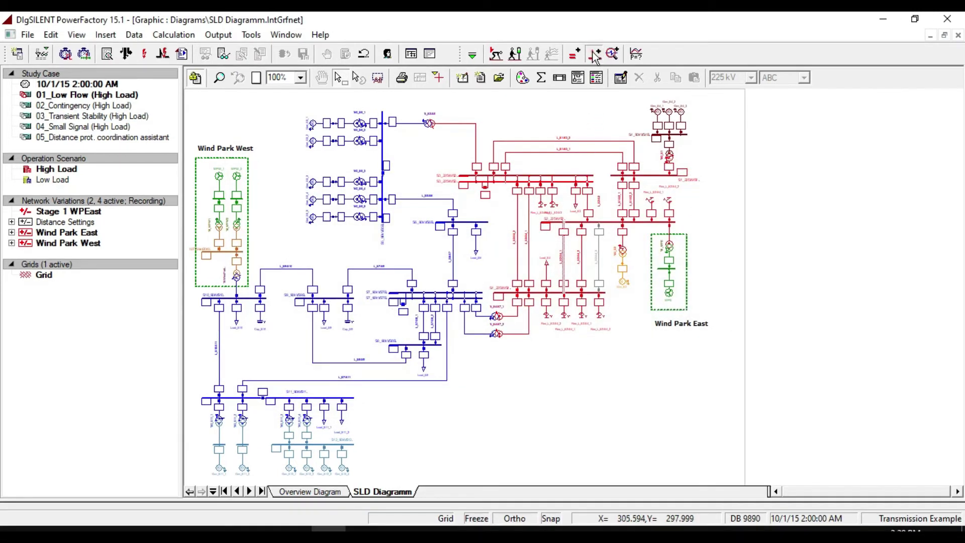
left_click(593, 55)
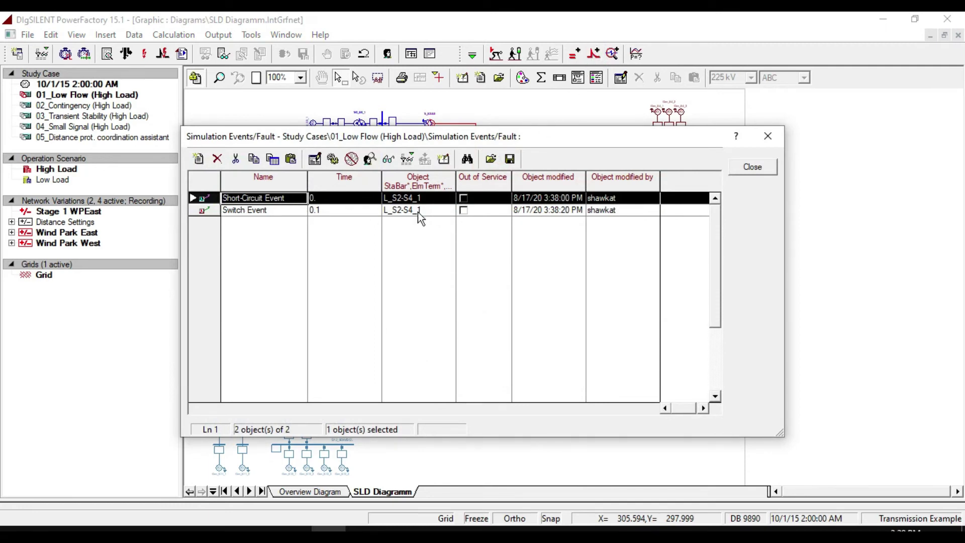
left_click(752, 166)
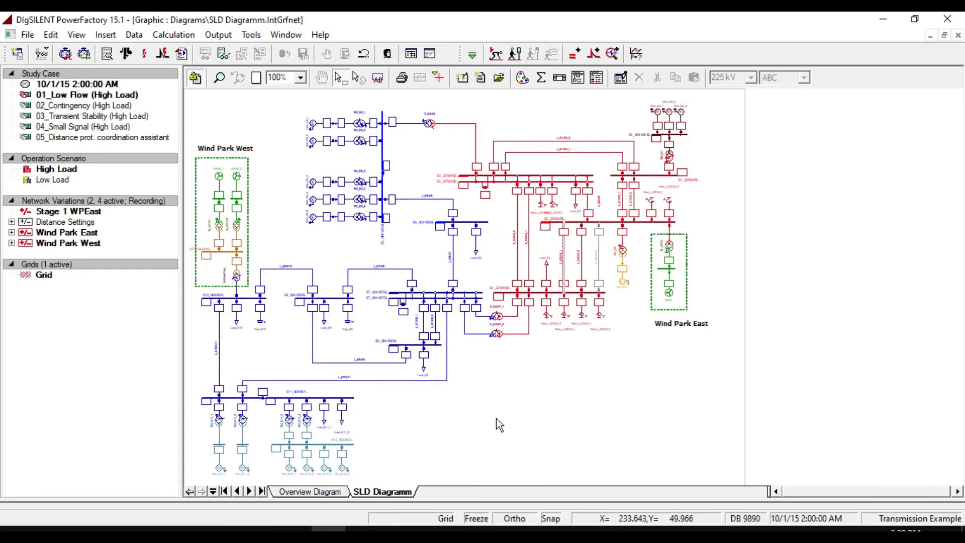
Select the bottom and top-right generators, busbar S2_225kV, and lines L_6163_1, L_6768 and L_6781.
left_click(342, 467)
left_click(325, 469, "ctrl")
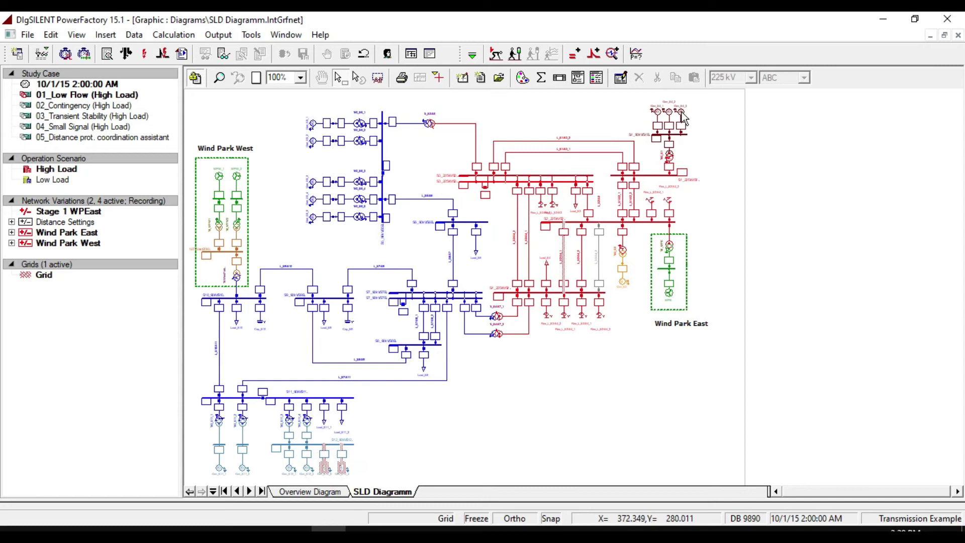
left_click(683, 117, "ctrl")
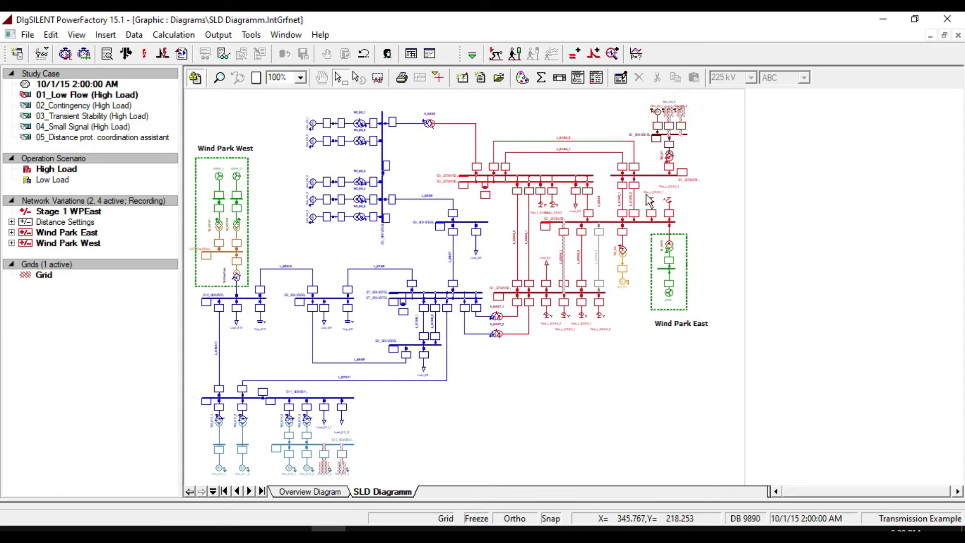
left_click(611, 221, "ctrl")
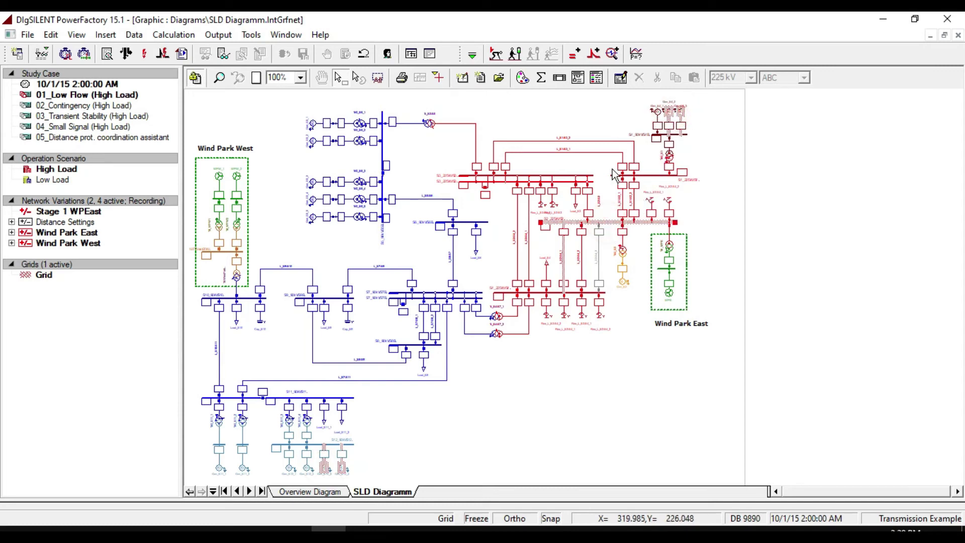
left_click(608, 152, "ctrl")
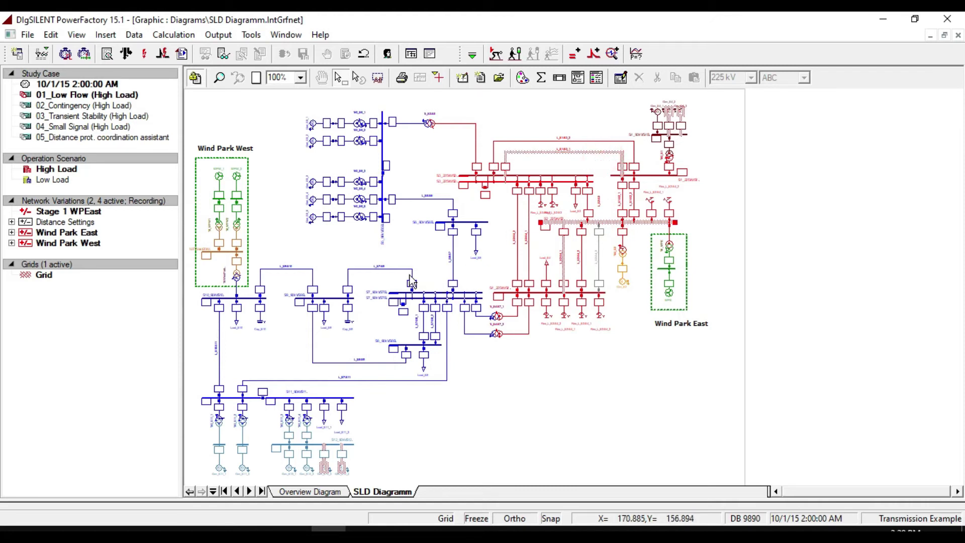
left_click(411, 276, "ctrl")
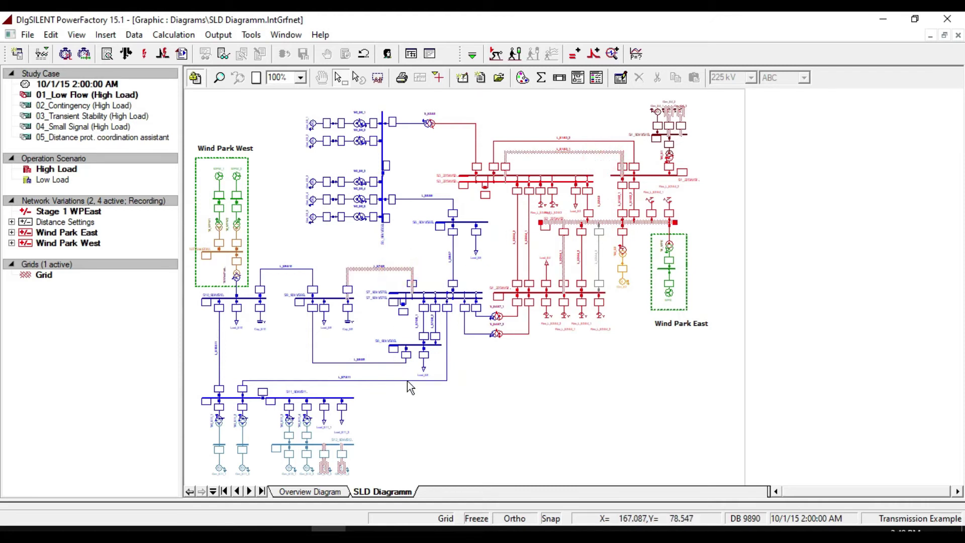
left_click(407, 380, "ctrl")
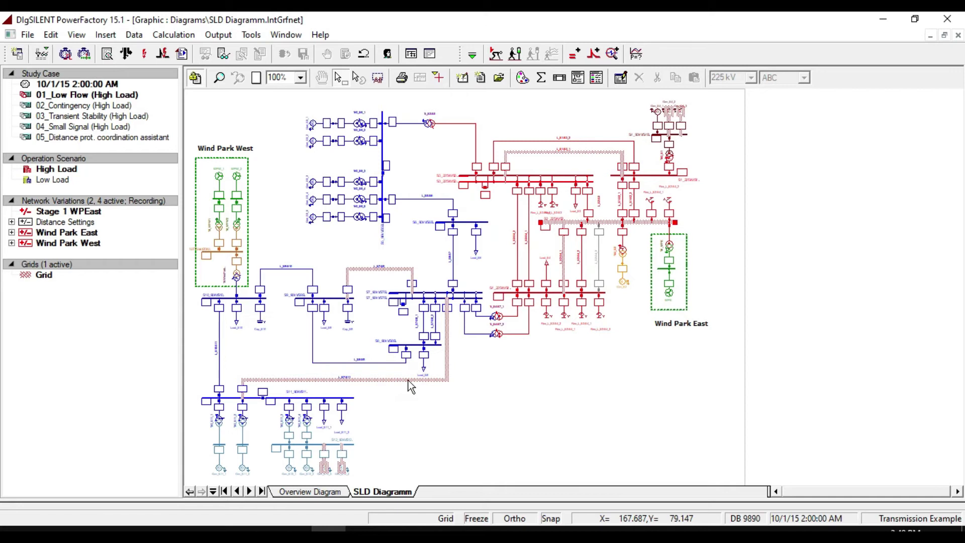
Define RMS/EMT simulation results for the selected generators, lines and S2 BB.
right_click(411, 386)
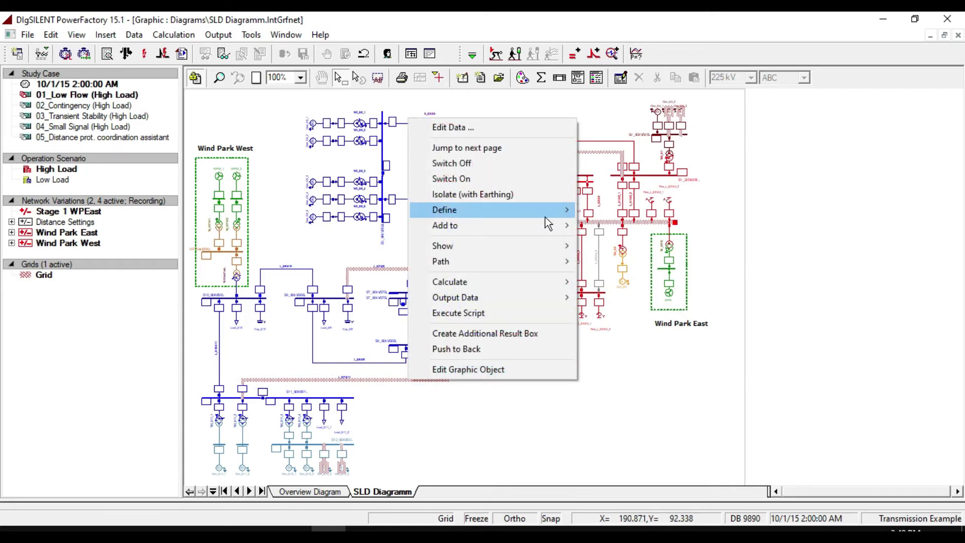
mouse_move(552, 215)
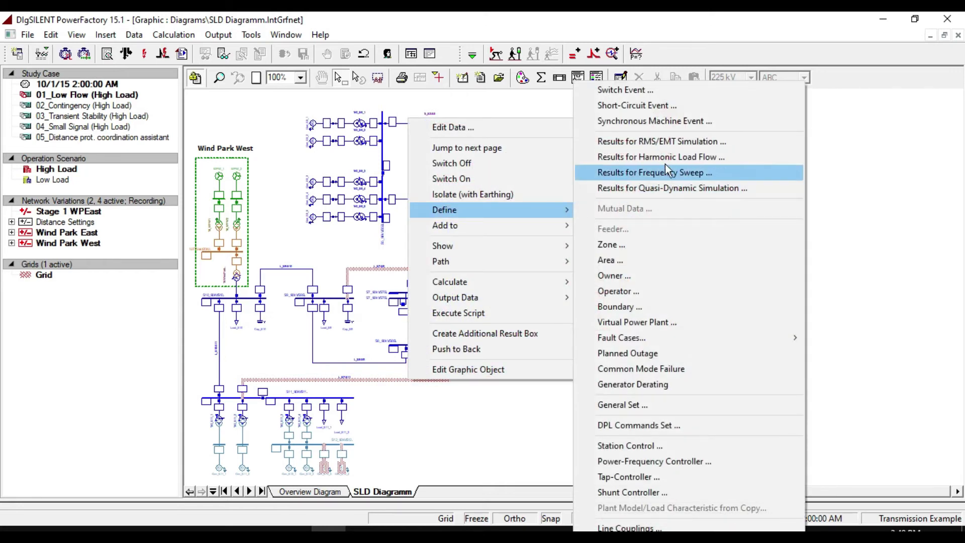
left_click(668, 143)
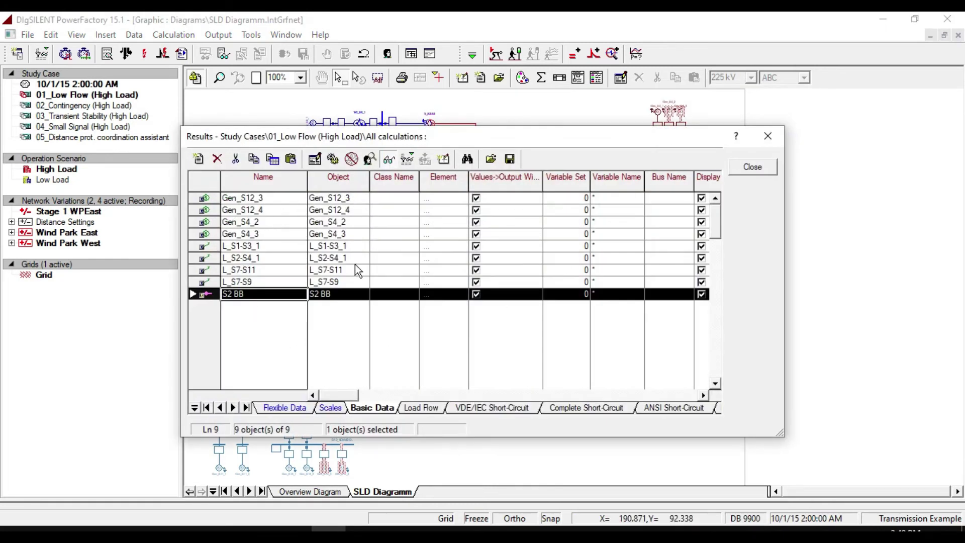
Review and confirm the monitored variables of Gen_S12_4 and Gen_S4_3.
key("Up")
key("Up")
key("Up")
key("Up")
key("Up")
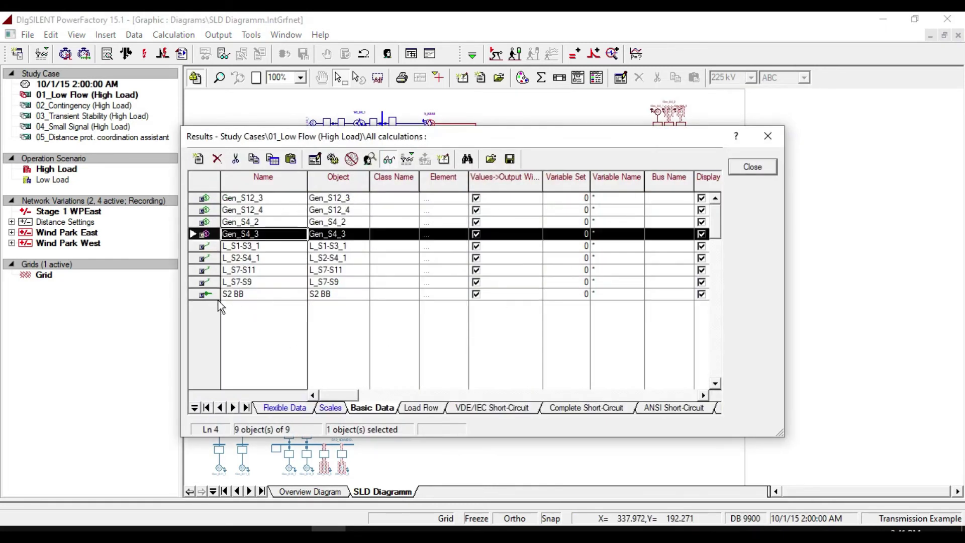
left_click(213, 198)
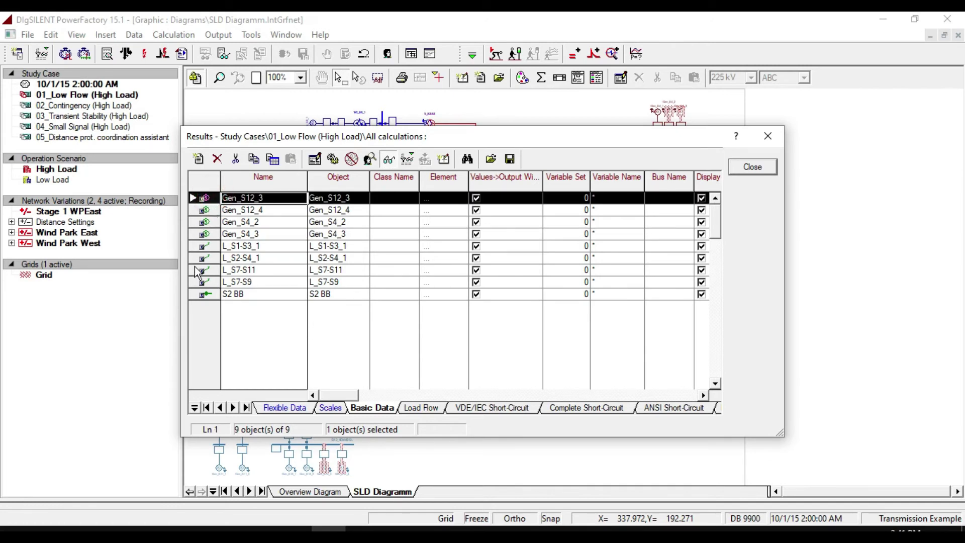
double_click(203, 211)
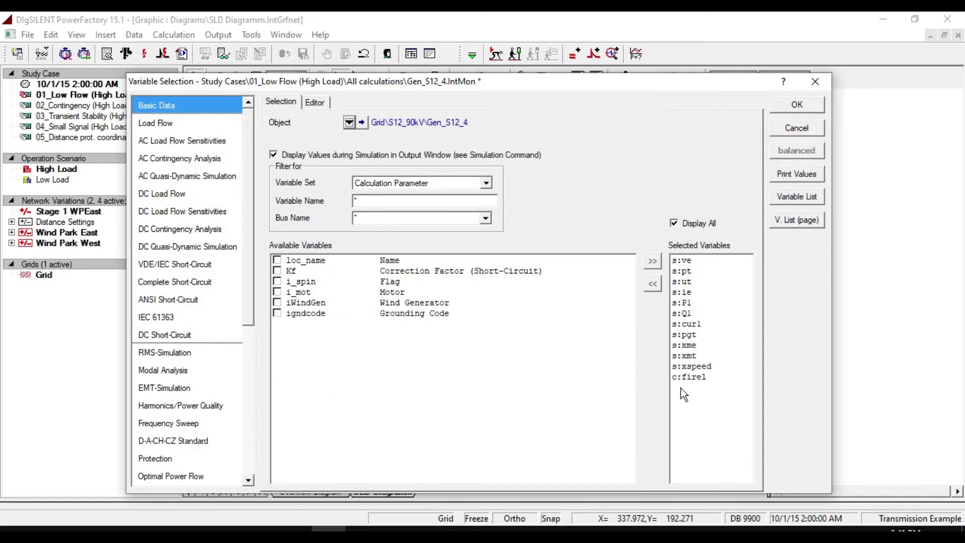
left_click(798, 106)
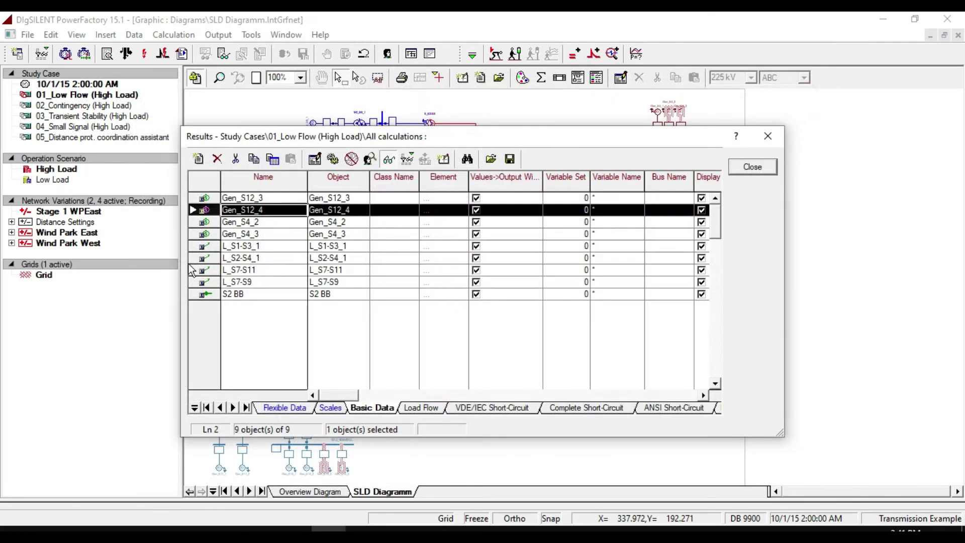
left_click(202, 236)
double_click(202, 237)
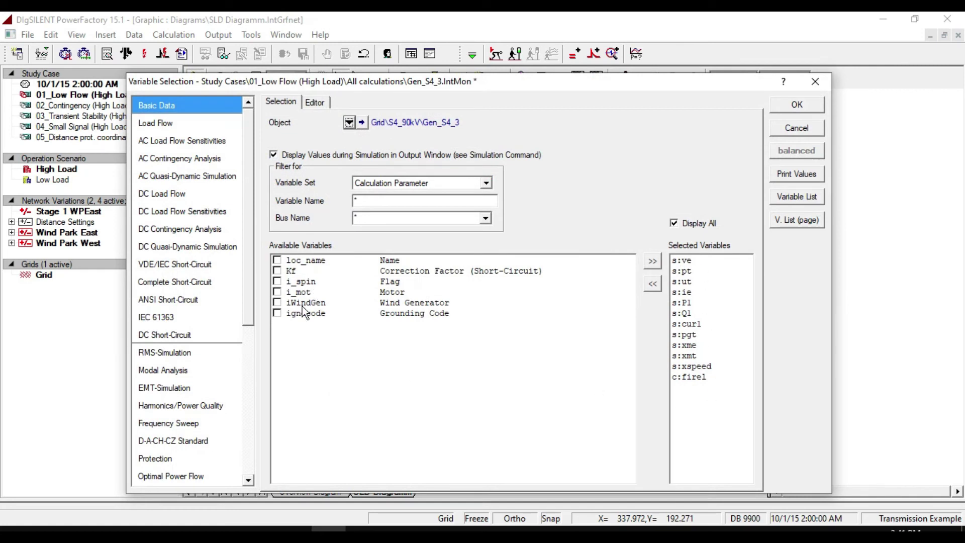
left_click(797, 107)
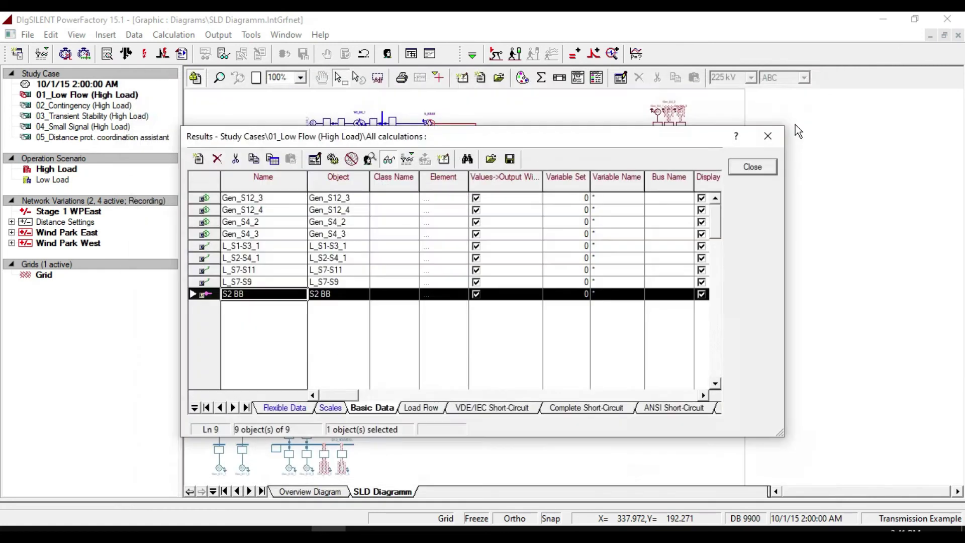
Run the RMS simulation with an absolute stop time of 4 s.
left_click(752, 168)
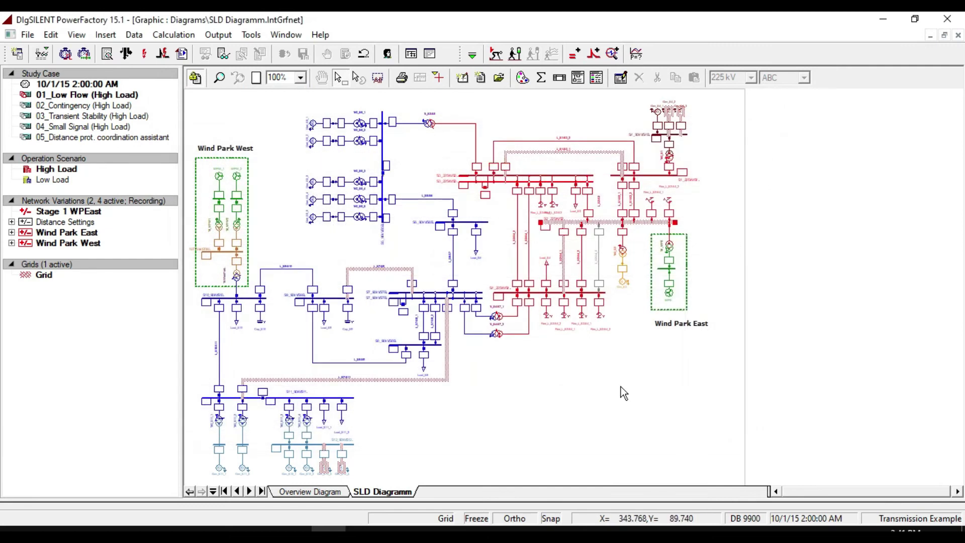
left_click(516, 55)
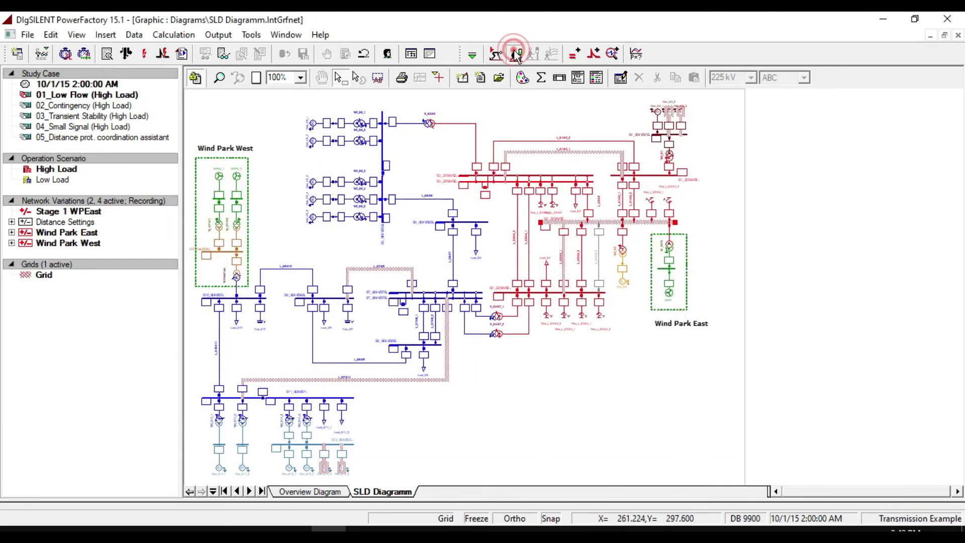
left_click(461, 211)
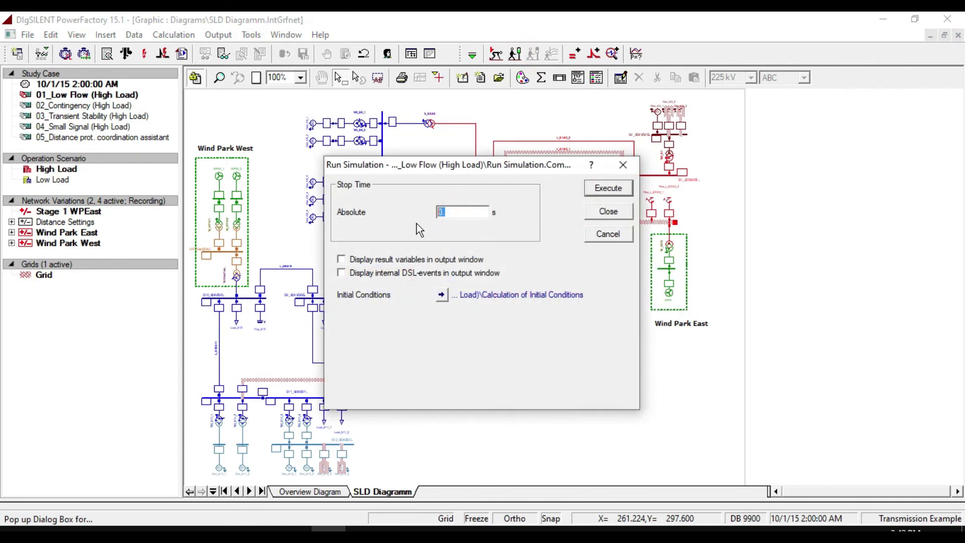
type("4")
left_click(607, 188)
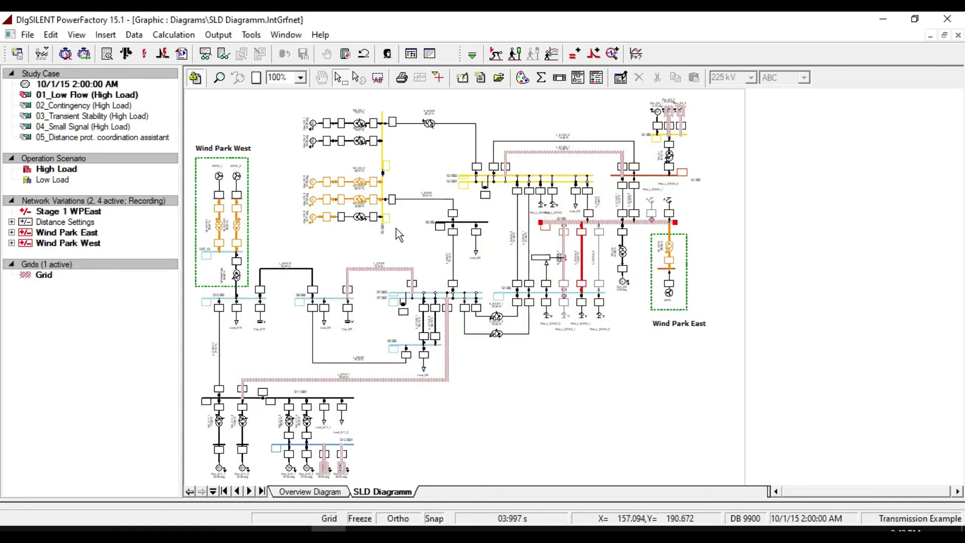
Create a new subplot with curve elements Gen_S12_3, Gen_S12_4, Gen_S4_2 and Gen_S4_3.
left_click(552, 54)
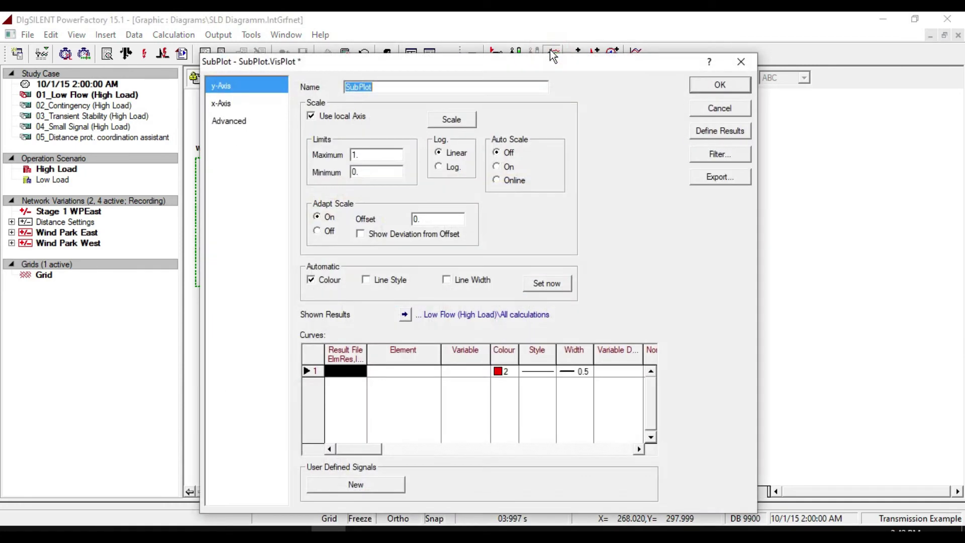
double_click(389, 372)
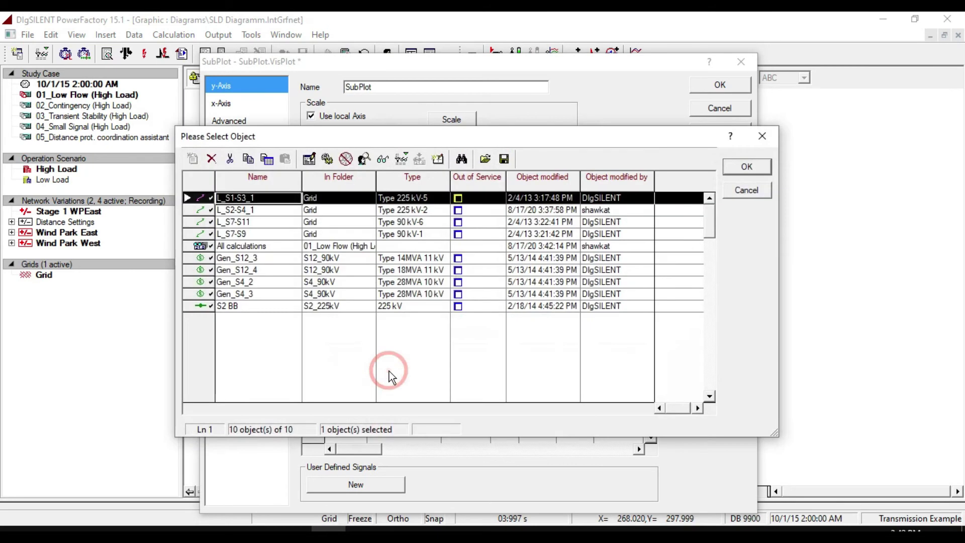
left_click(205, 260, "ctrl")
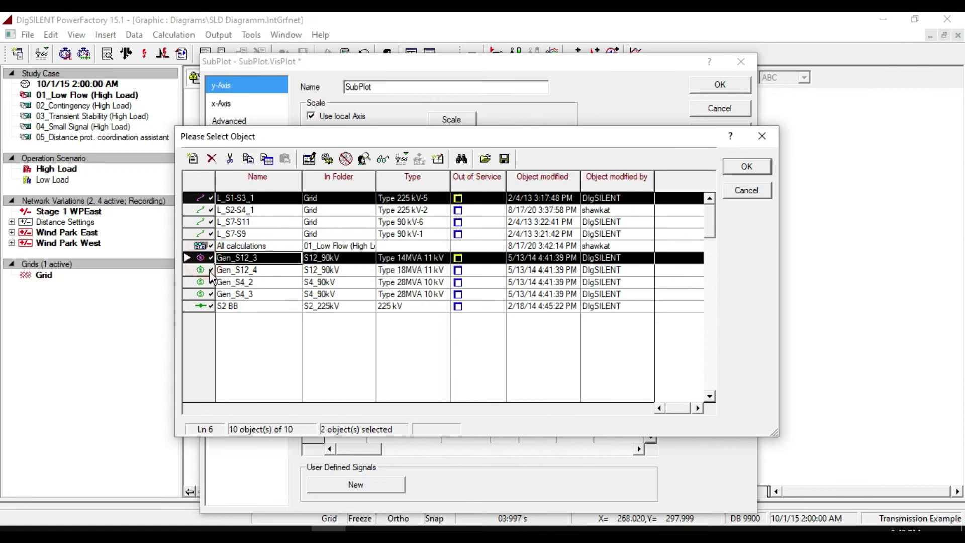
left_click(210, 271, "ctrl")
left_click(210, 282, "ctrl")
left_click(217, 294, "ctrl")
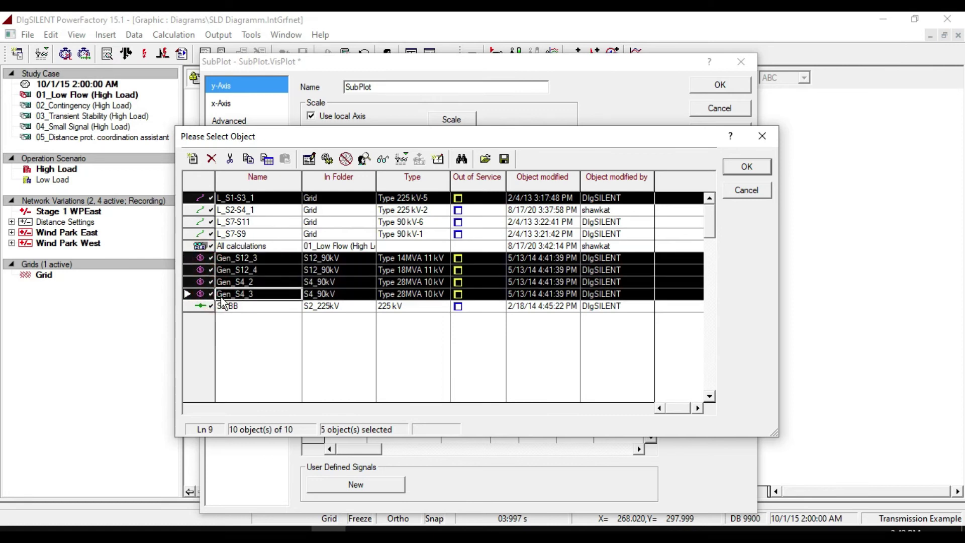
Drop L_S1-S3_1, keep the four generators, and set the first curve's variable to s:xspeed.
left_click(207, 199, "ctrl")
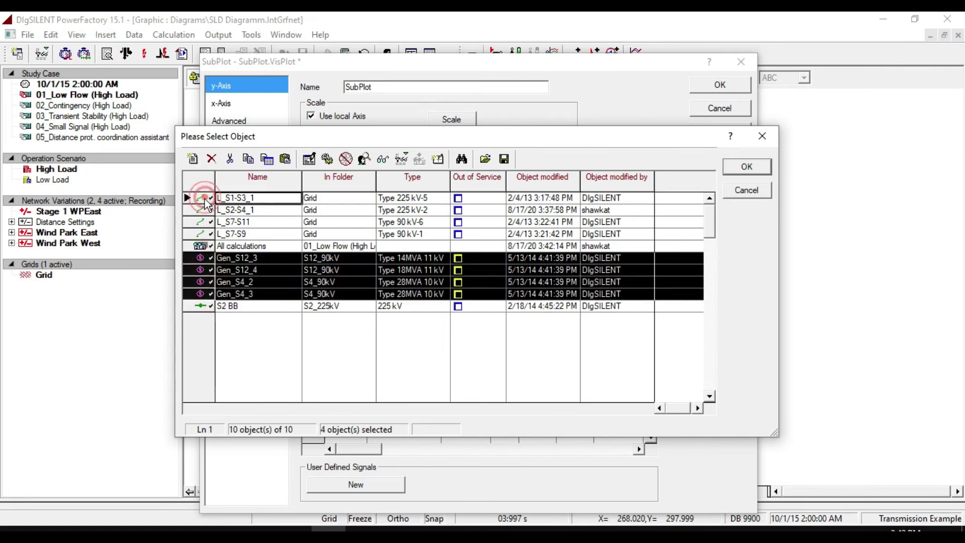
left_click(747, 169)
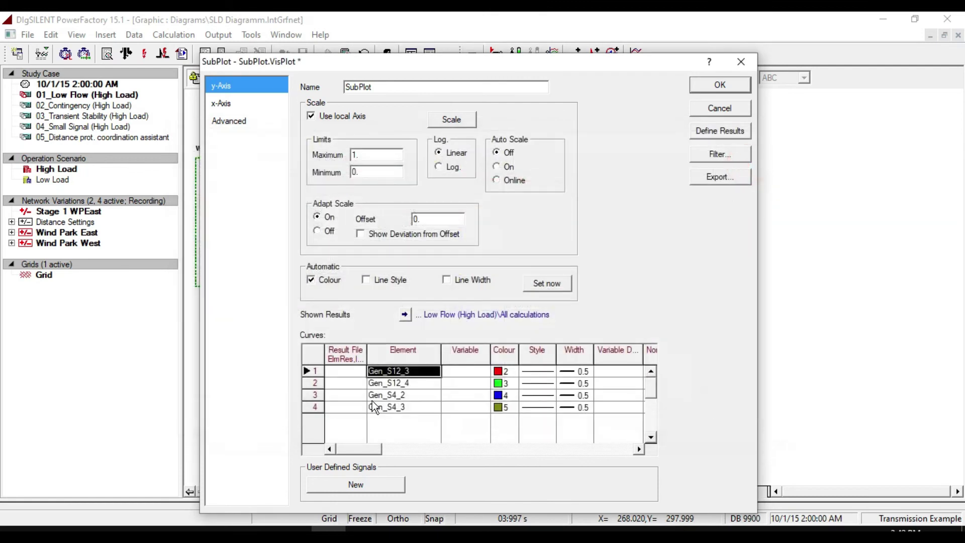
left_click(462, 371)
double_click(463, 372)
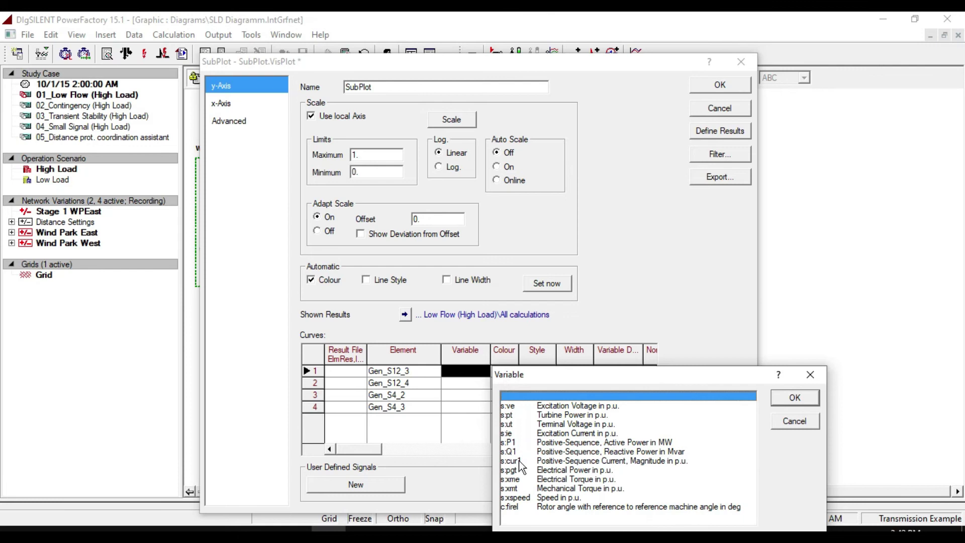
left_click(513, 498)
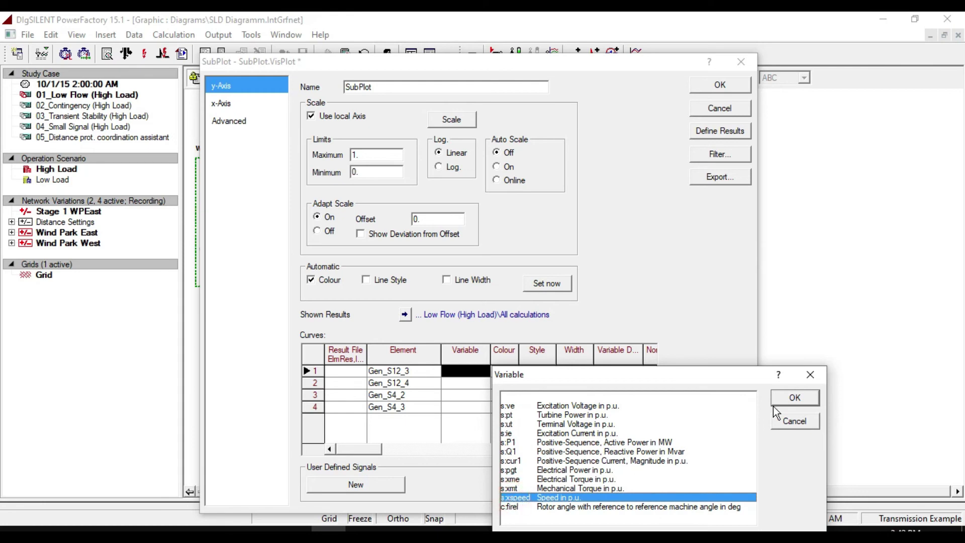
left_click(786, 397)
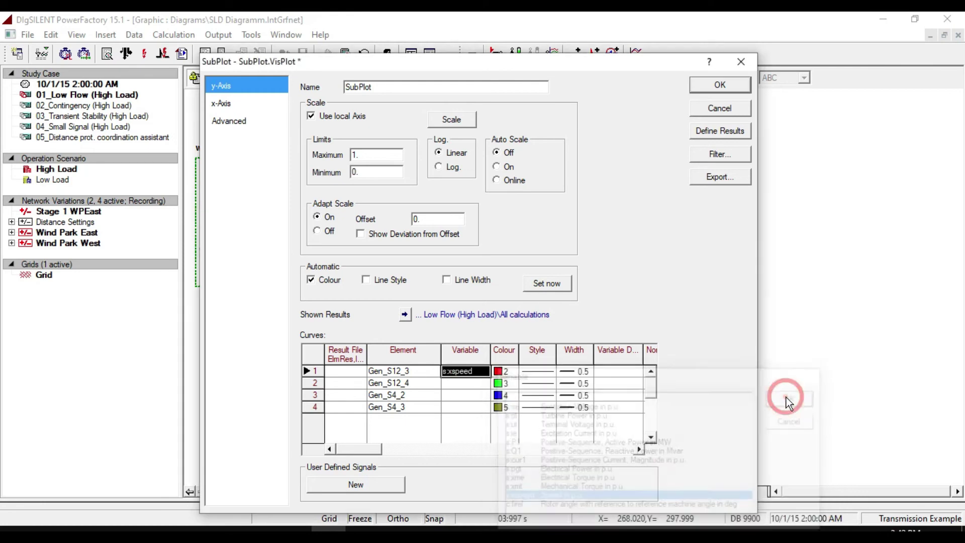
Copy s:xspeed into the variable cells of curves 2–4.
right_click(459, 375)
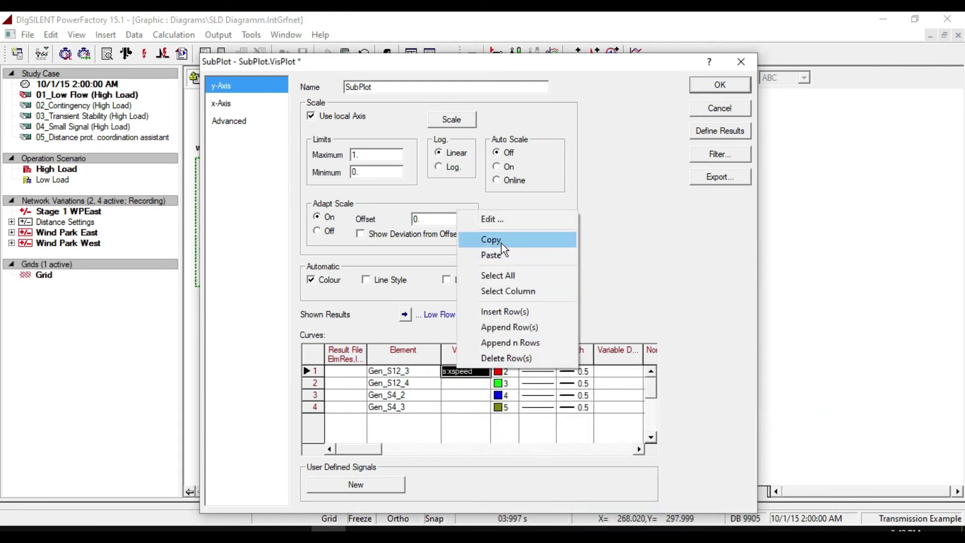
left_click(498, 240)
left_click(462, 382)
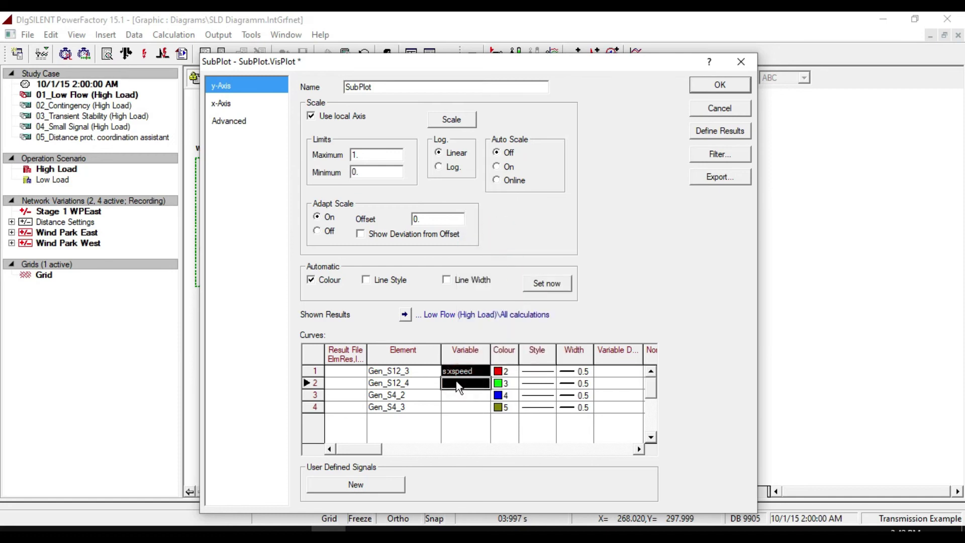
left_click(466, 406, "shift")
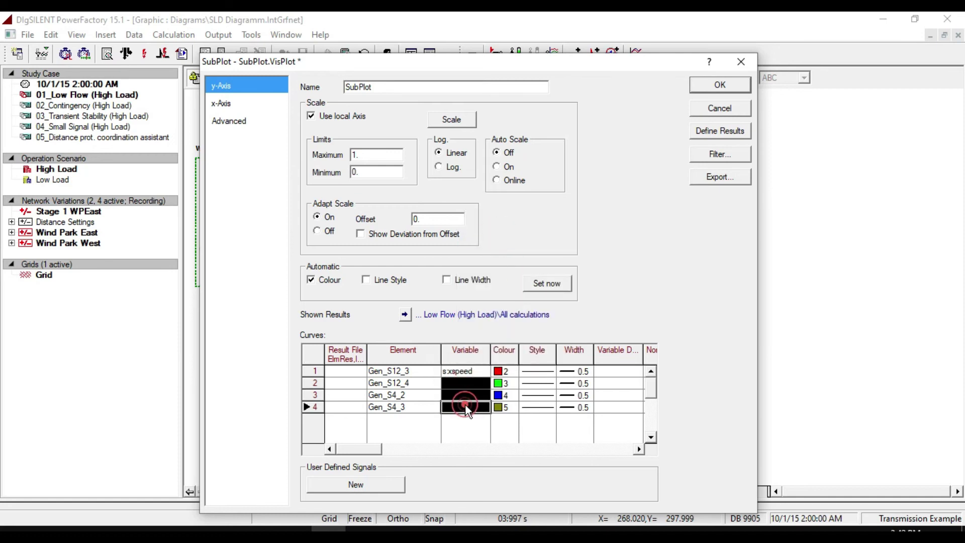
key("ctrl+v")
Apply the subplot, fit the y-axis to the speed curves (about 0.999–1.005 p.u.), and bring up the plot's menu.
left_click(721, 86)
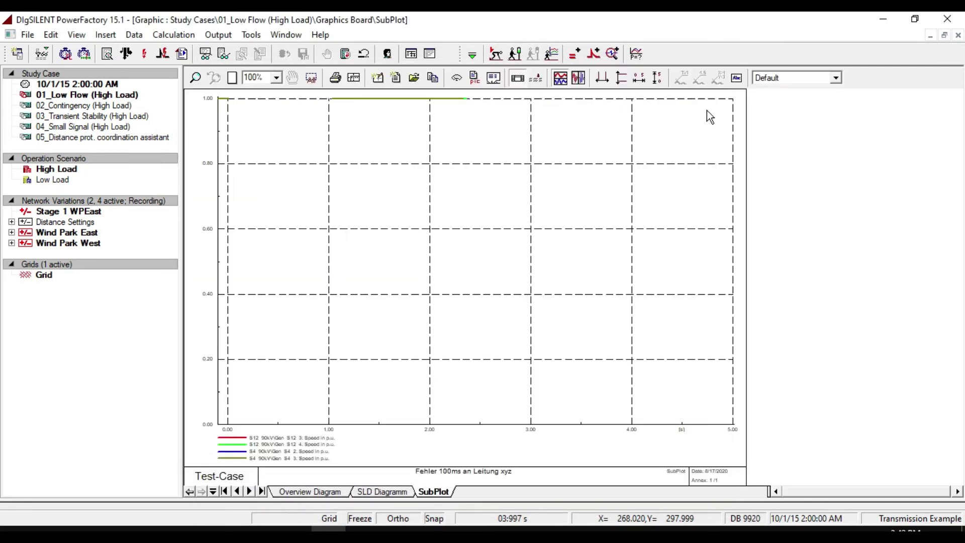
left_click(655, 79)
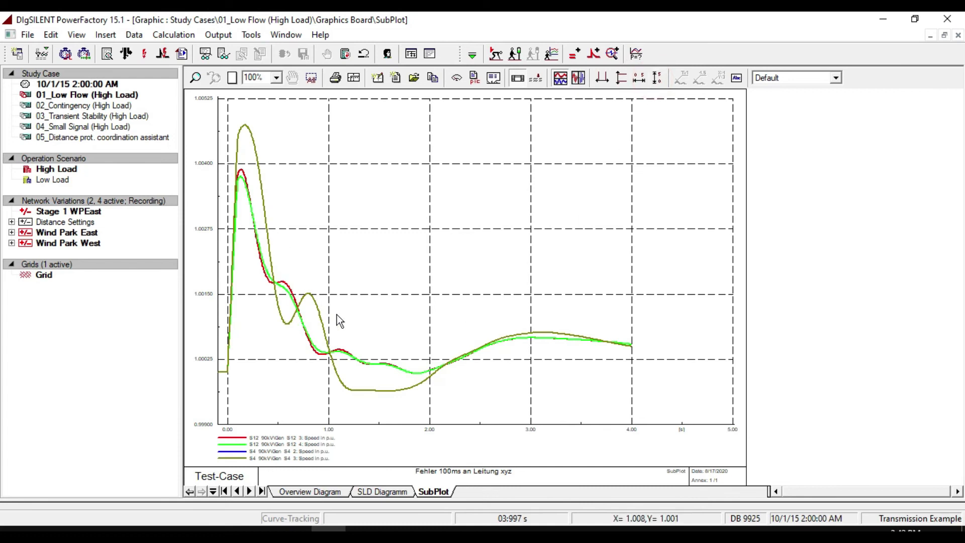
right_click(479, 212)
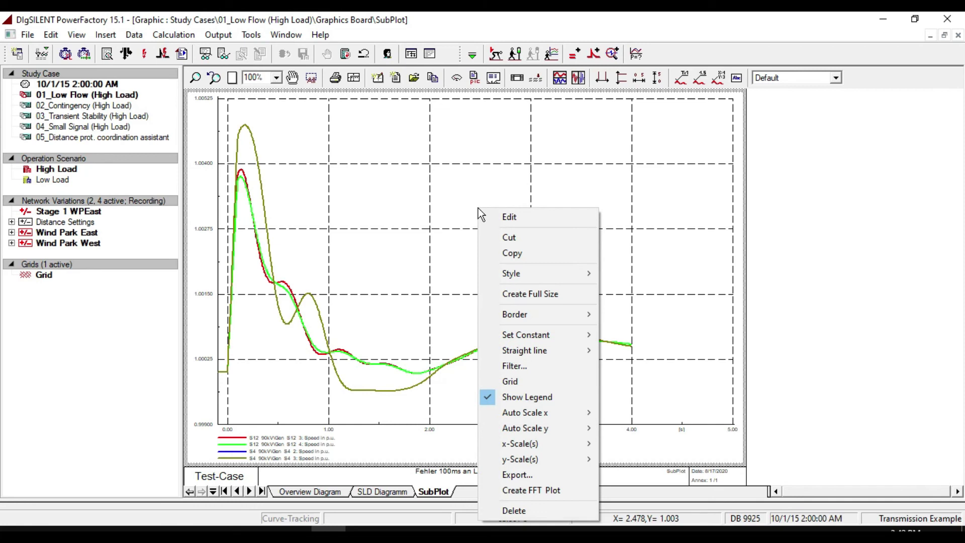
Paste the speed plot as a second subplot and delete its four generator curves.
left_click(512, 252)
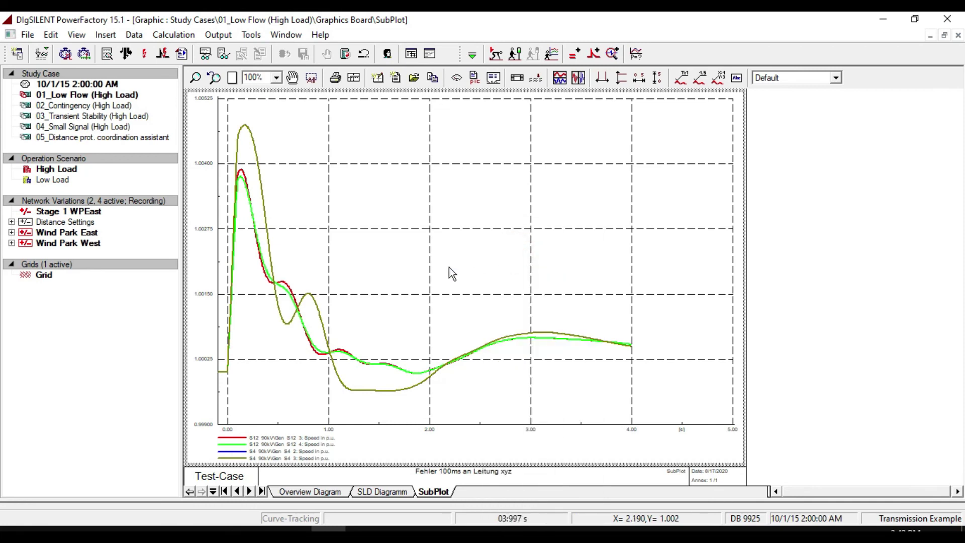
left_click(448, 267)
key("ctrl+v")
double_click(430, 343)
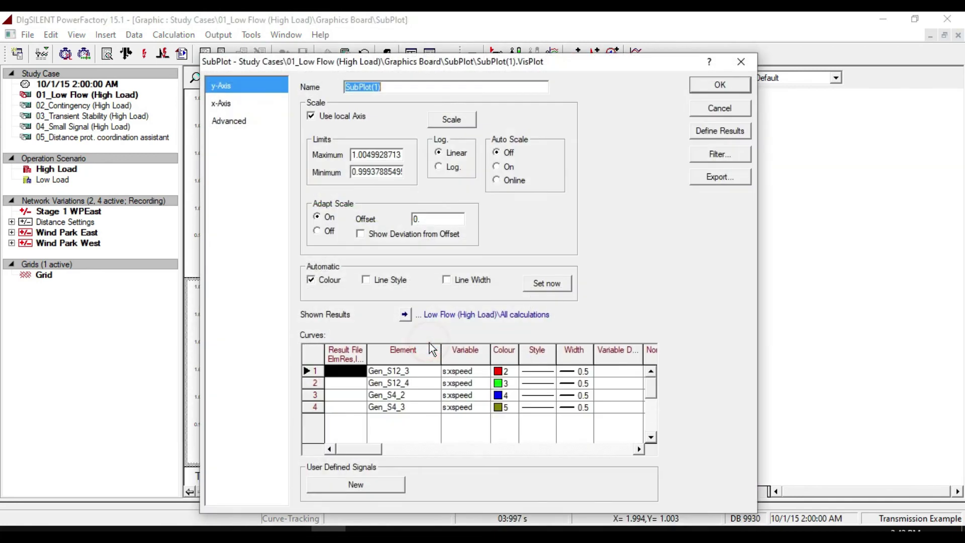
left_click(402, 415)
right_click(388, 377)
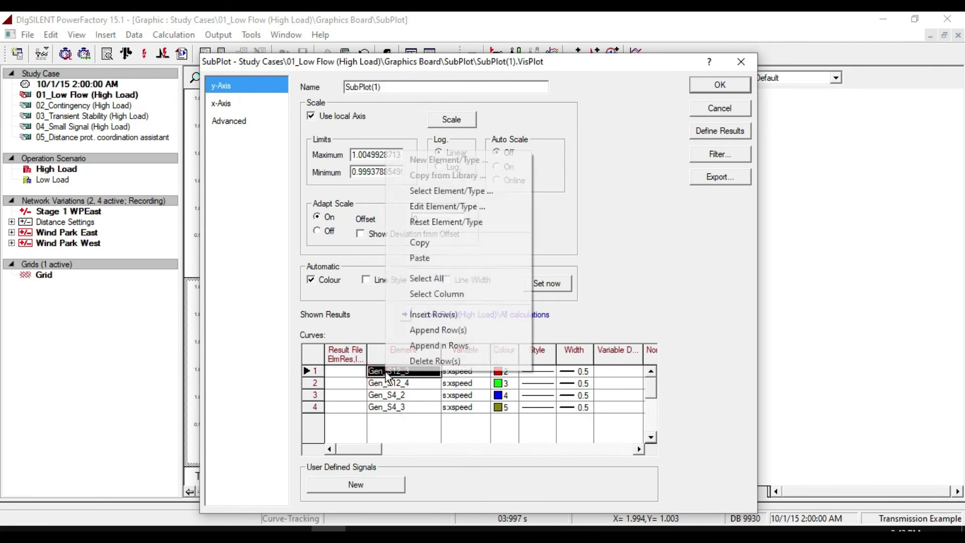
left_click(436, 295)
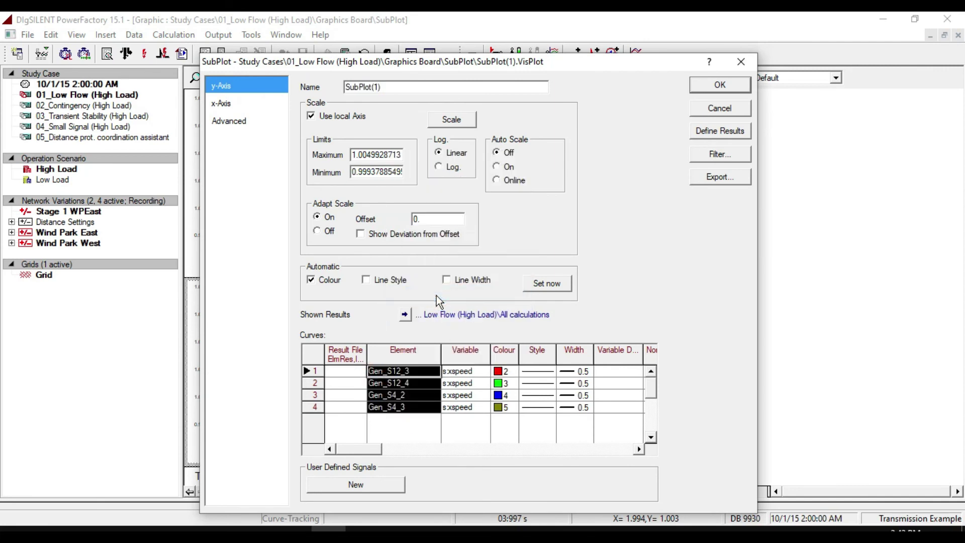
right_click(402, 384)
left_click(438, 513)
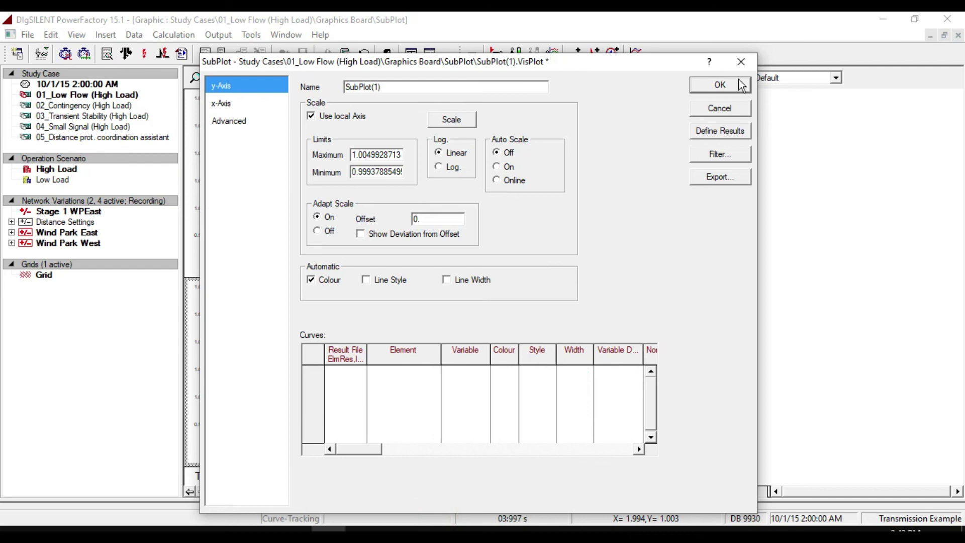
key("Return")
Set the lower subplot's curve elements to S2 BB and lines L_S7-S9, L_S2-S4_1, L_S7-S11.
double_click(428, 396)
double_click(402, 372)
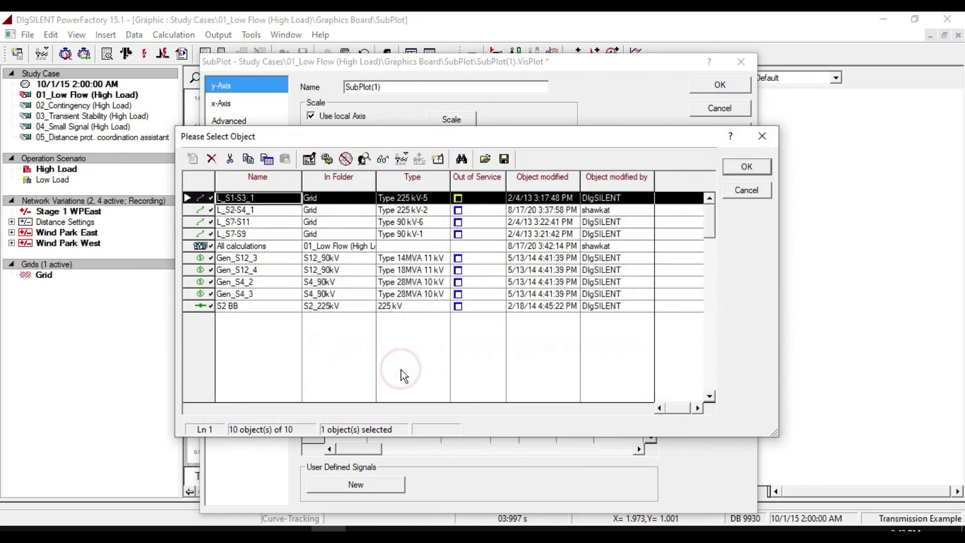
left_click(222, 307, "ctrl")
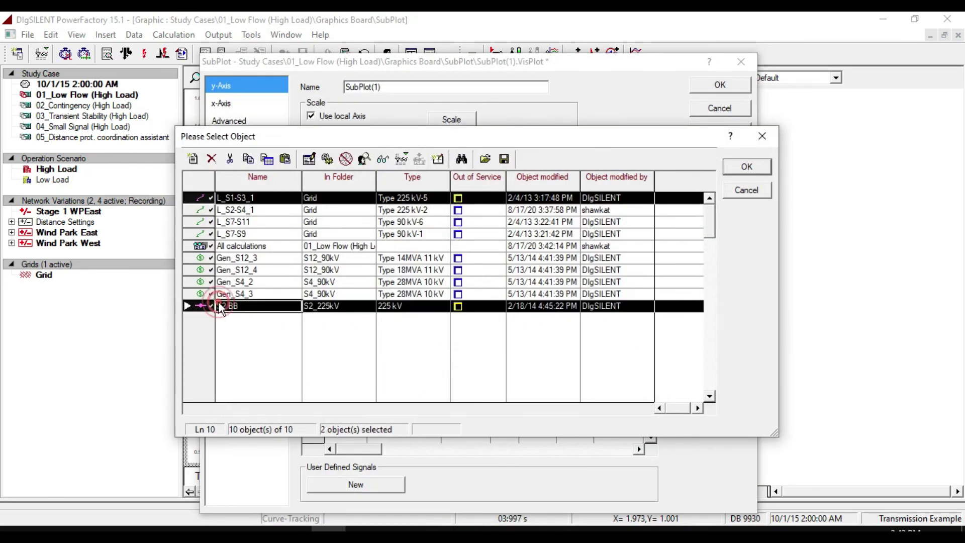
left_click(233, 234, "ctrl")
left_click(233, 210, "ctrl")
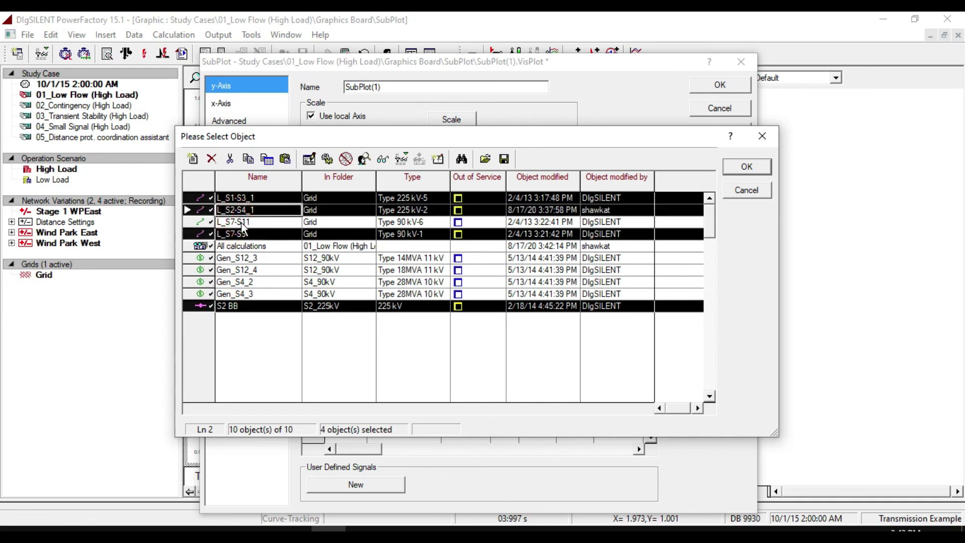
left_click(235, 221, "ctrl")
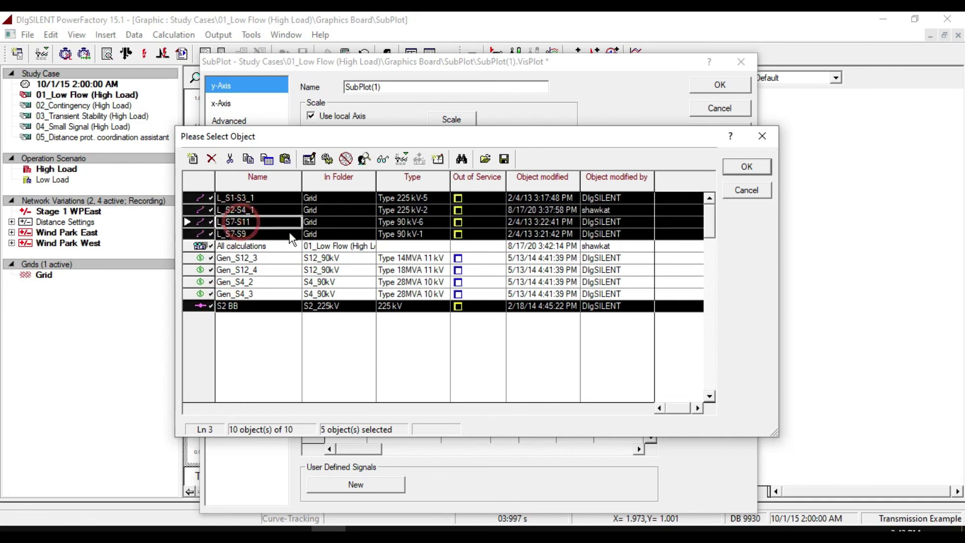
left_click(746, 167)
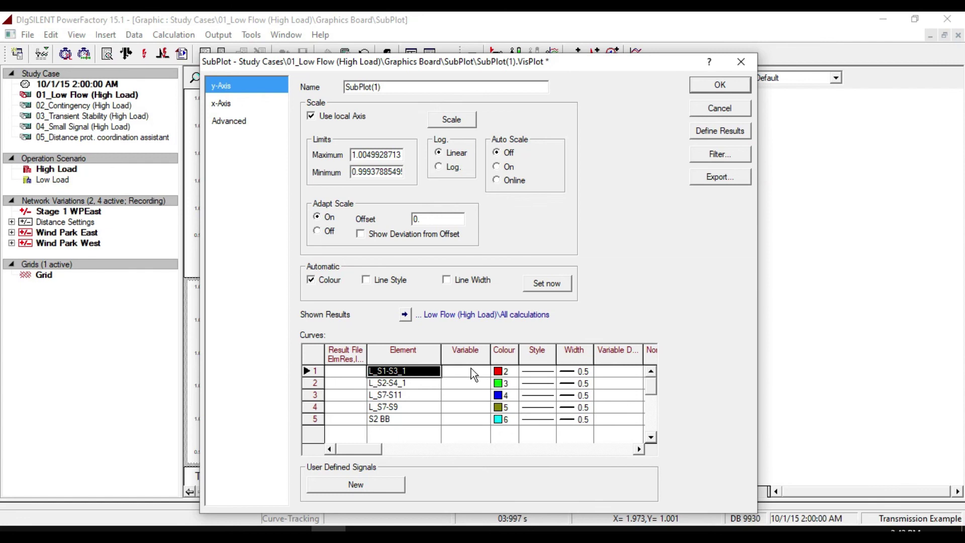
Set the first two line curves to total active power at terminal i (m:Psum:bus1).
left_click(472, 368)
double_click(470, 367)
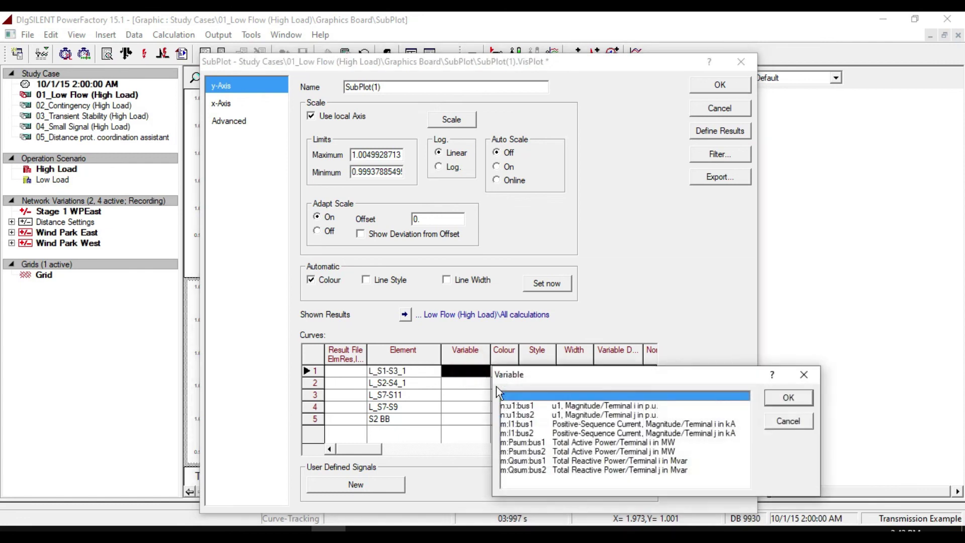
left_click(520, 442)
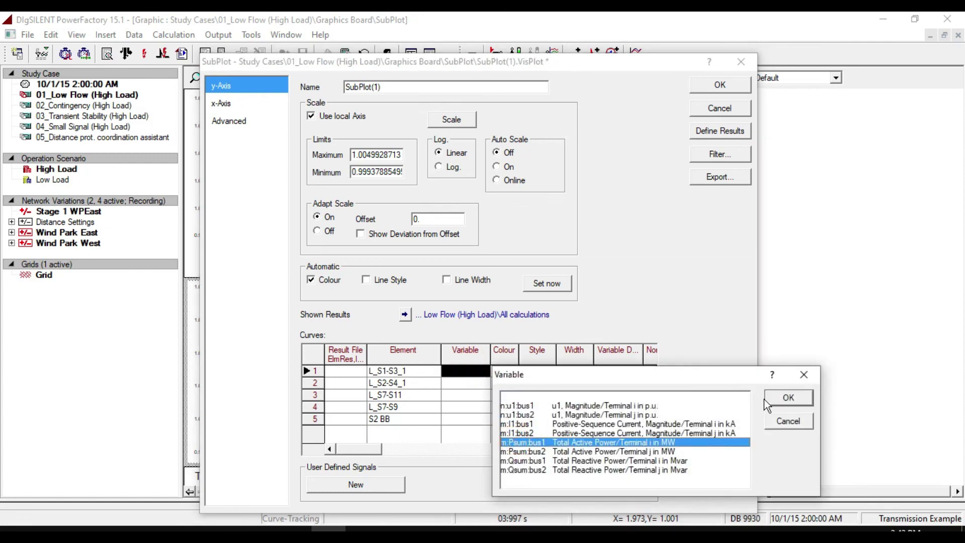
left_click(790, 397)
double_click(455, 380)
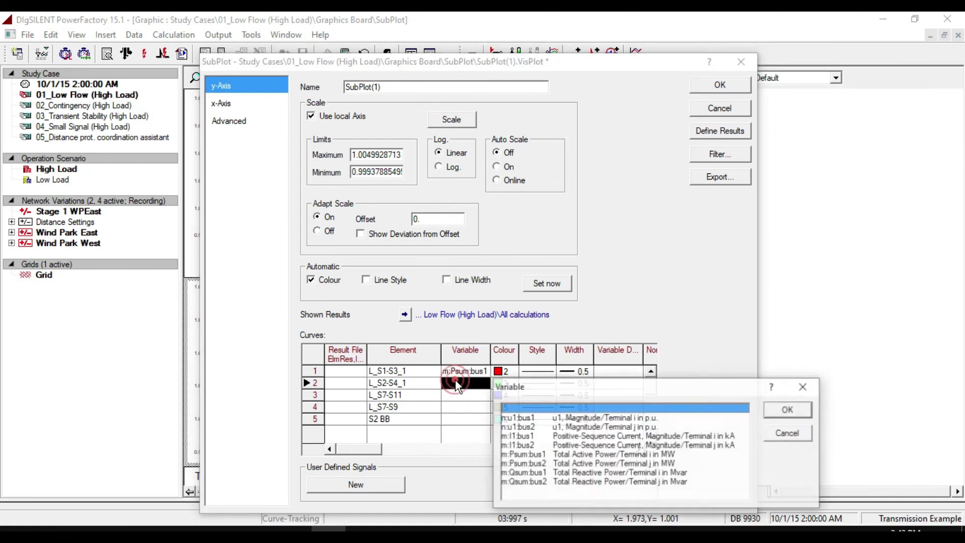
left_click(538, 455)
left_click(788, 409)
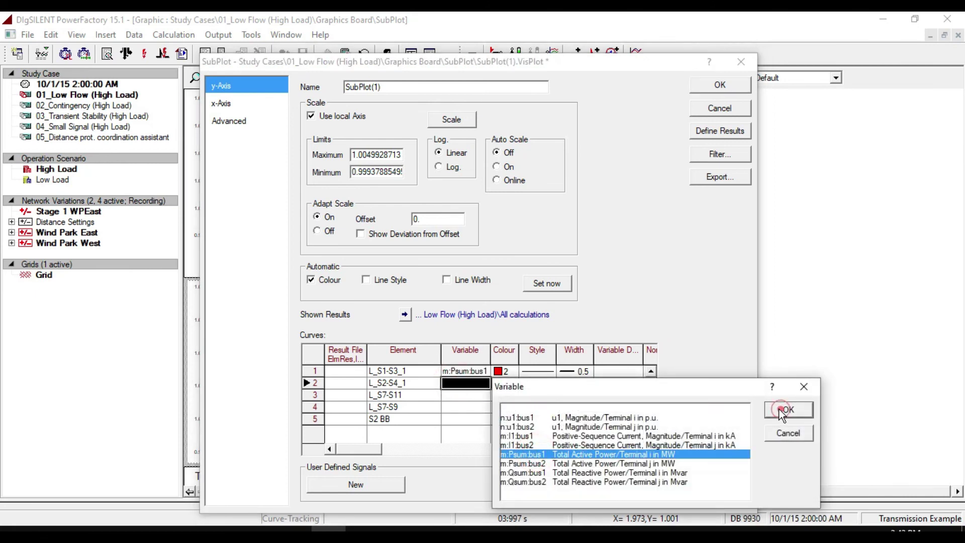
Set the third line curve to m:Psum:bus2 and the fourth to m:Psum:bus1.
double_click(463, 395)
left_click(607, 475)
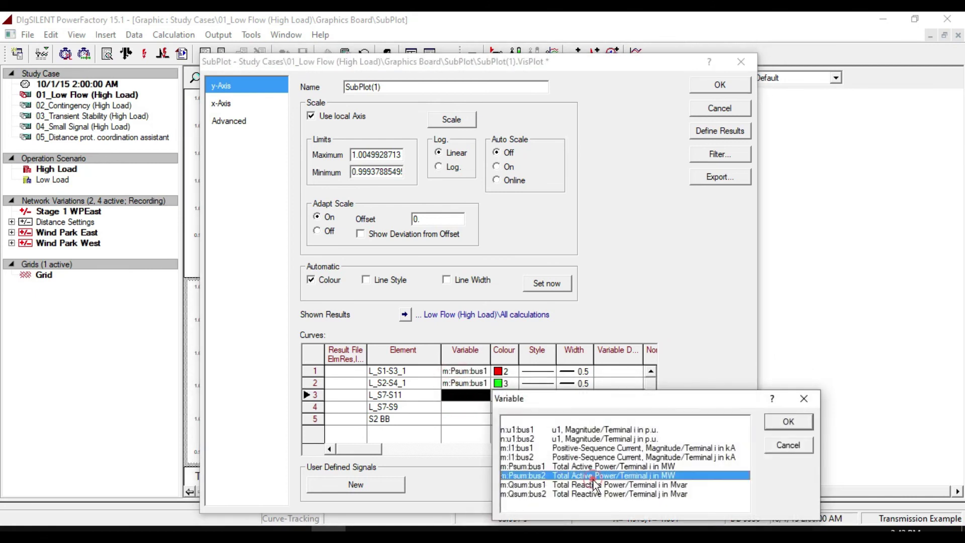
left_click(788, 421)
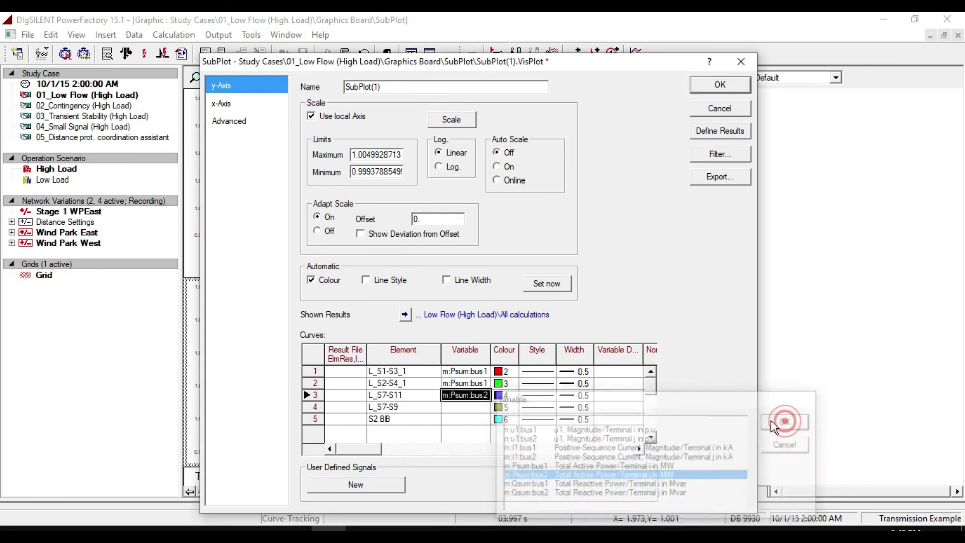
double_click(460, 406)
left_click(536, 478)
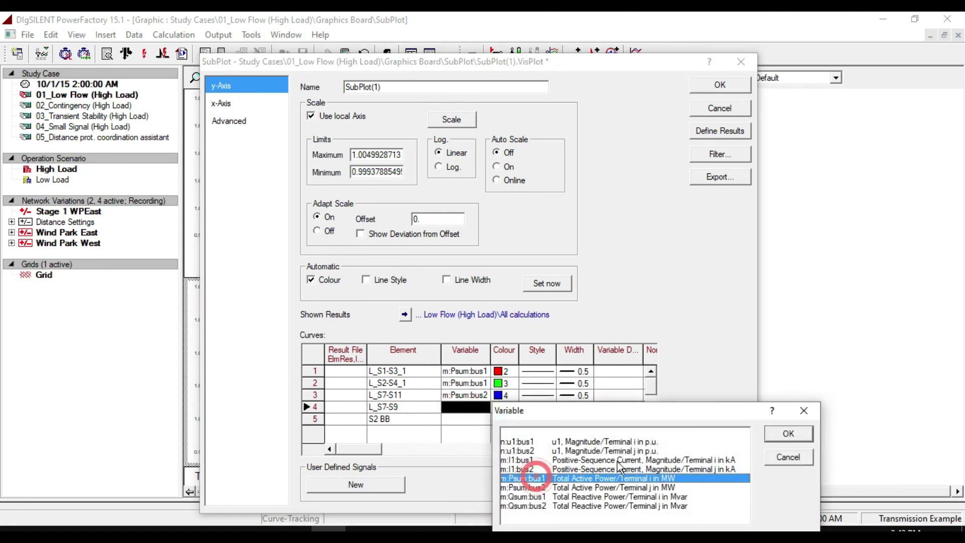
left_click(788, 433)
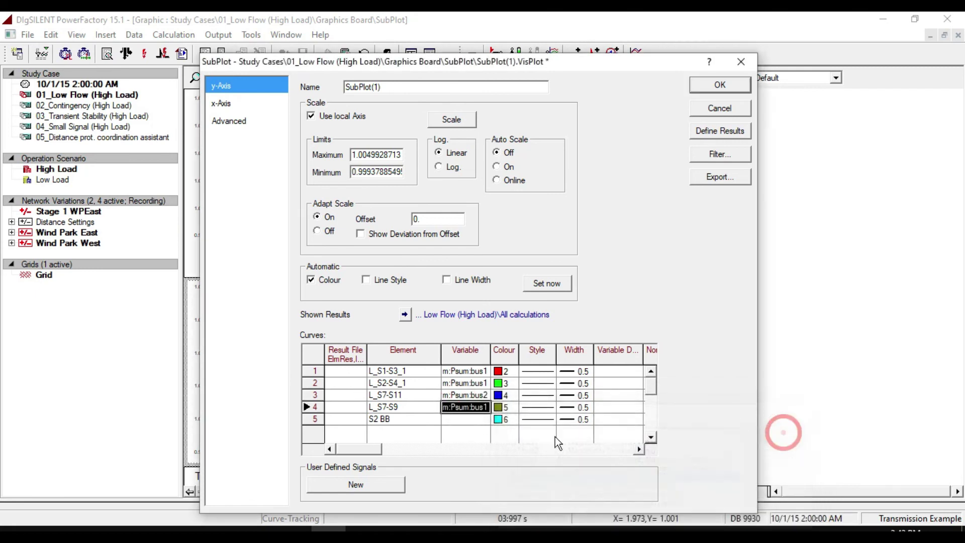
Plot S2 BB voltage magnitude m:u1, apply the subplot, and rescale its y-axis to about ±40.
double_click(461, 422)
left_click(520, 454)
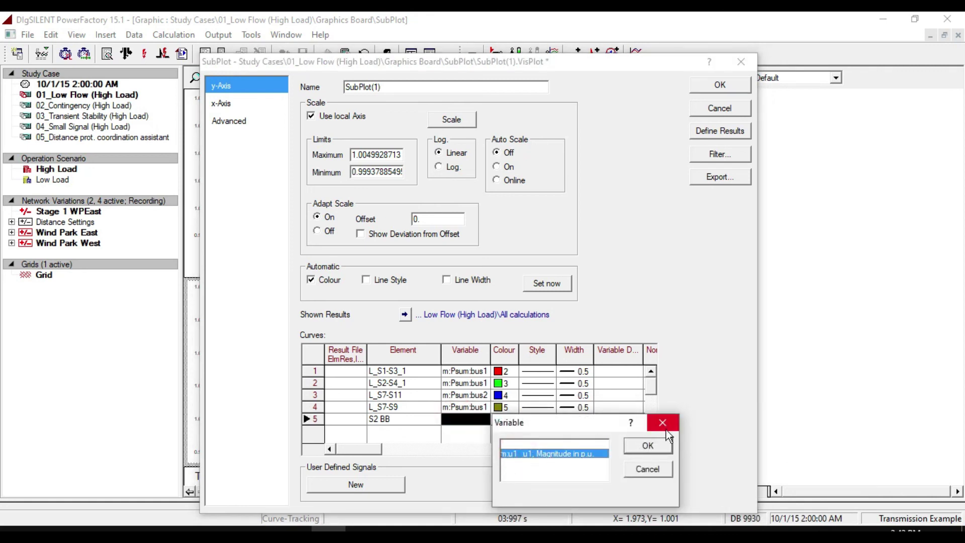
left_click(648, 445)
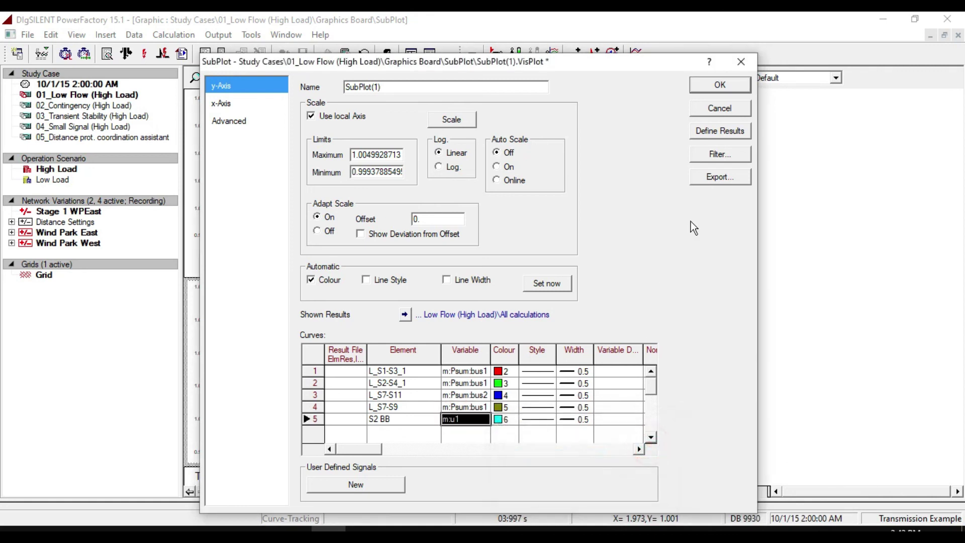
left_click(720, 86)
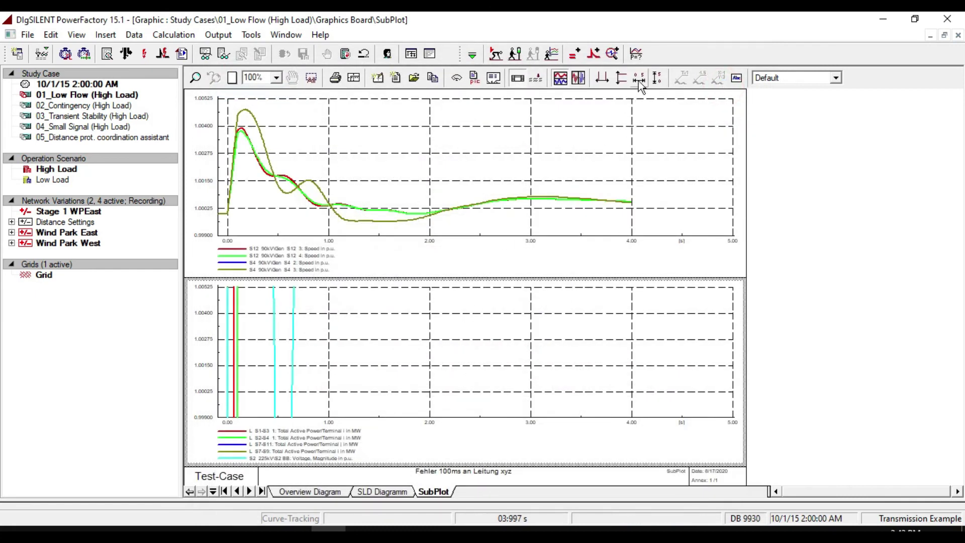
left_click(657, 78)
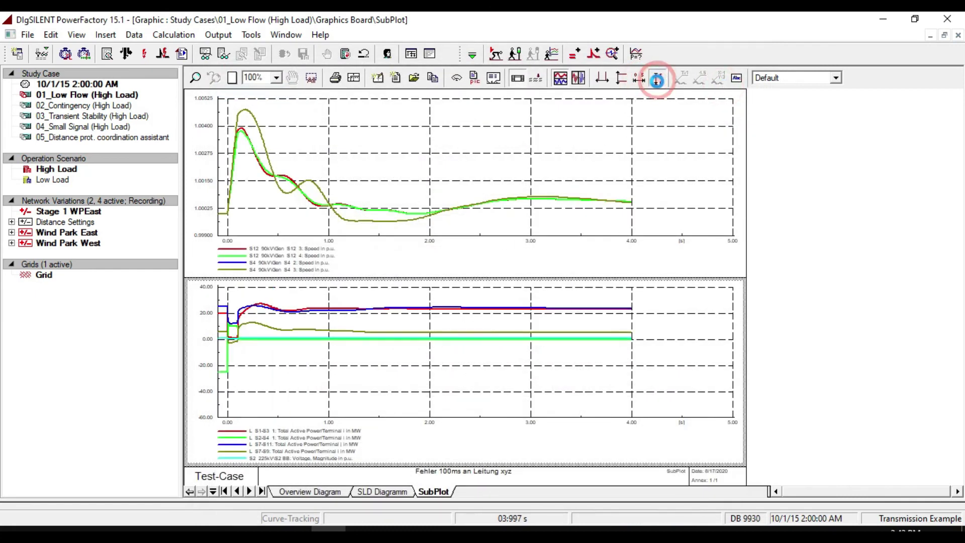